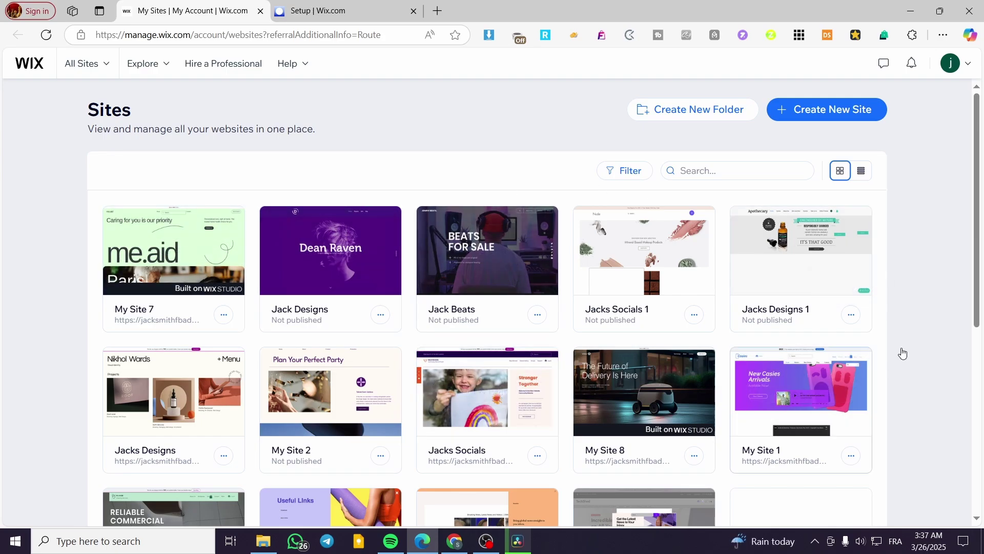
Look over the sites list and view the new-site creation page in a separate browser tab, closing it again.
scroll(811, 222, "down", 7)
scroll(731, 228, "up", 7)
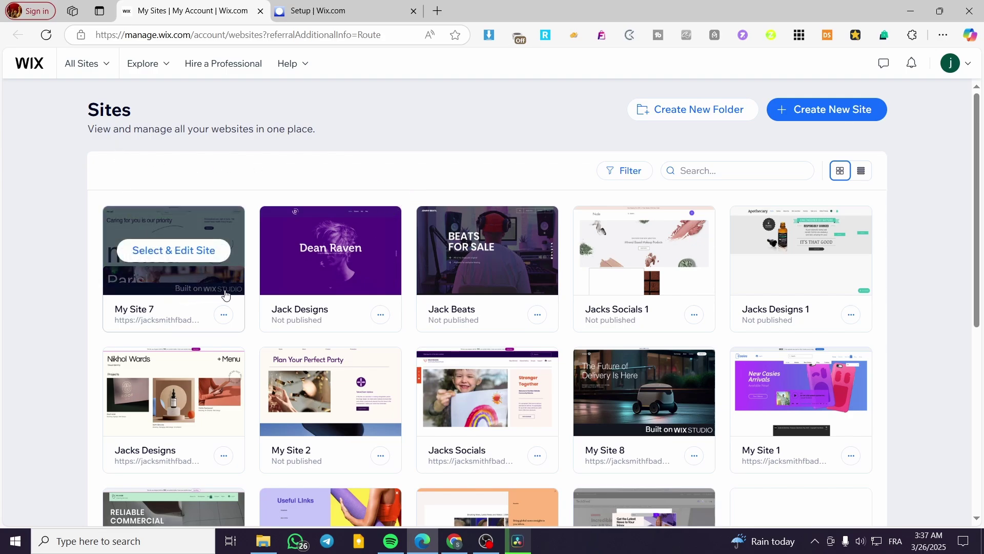
right_click(814, 111)
left_click(871, 122)
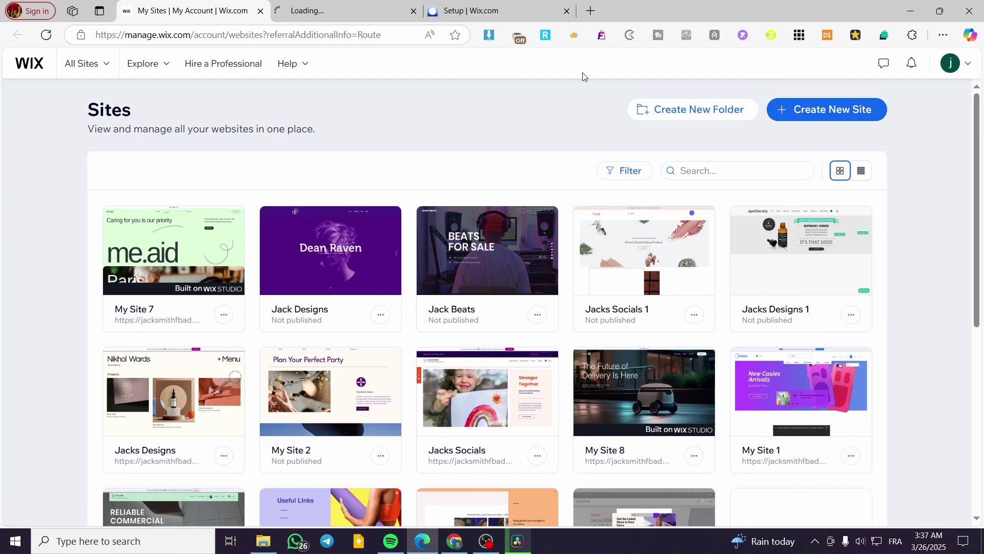
left_click(335, 6)
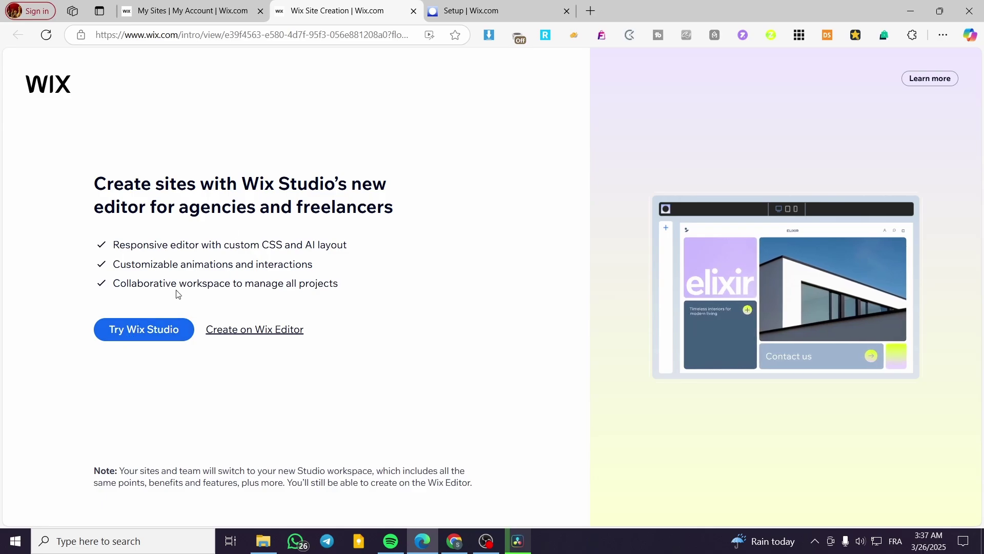
left_click(414, 11)
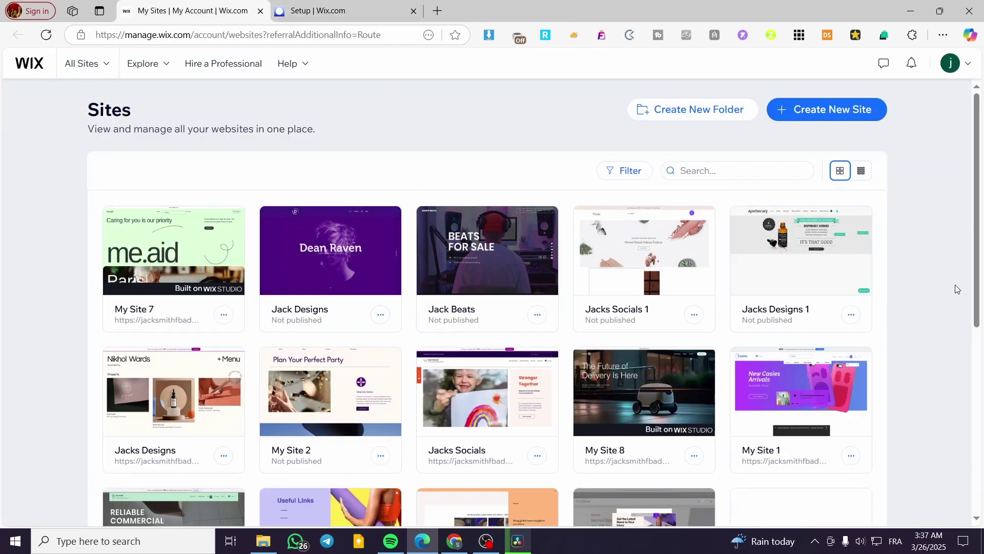
Open My Site 7 in the site editor and collapse the code panel.
mouse_move(157, 276)
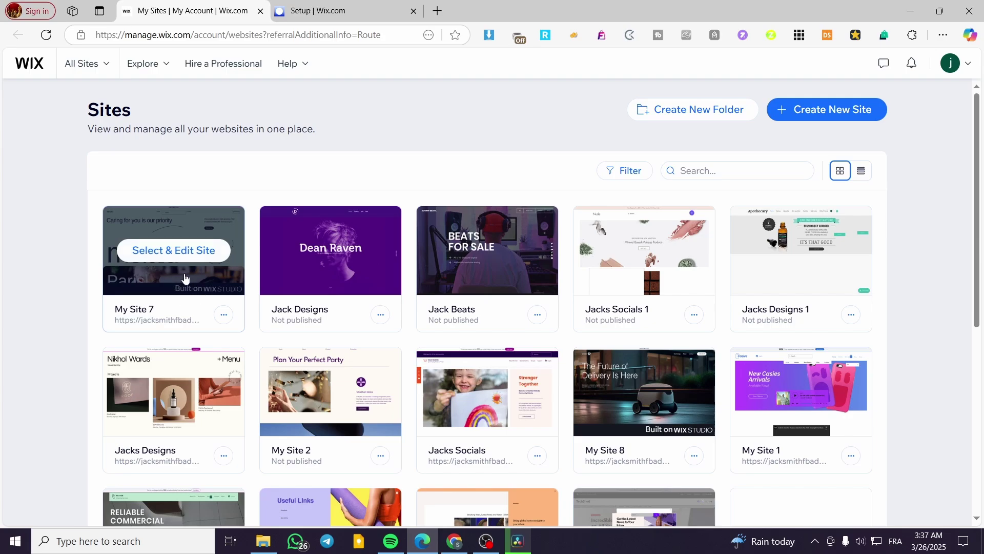
left_click(186, 254)
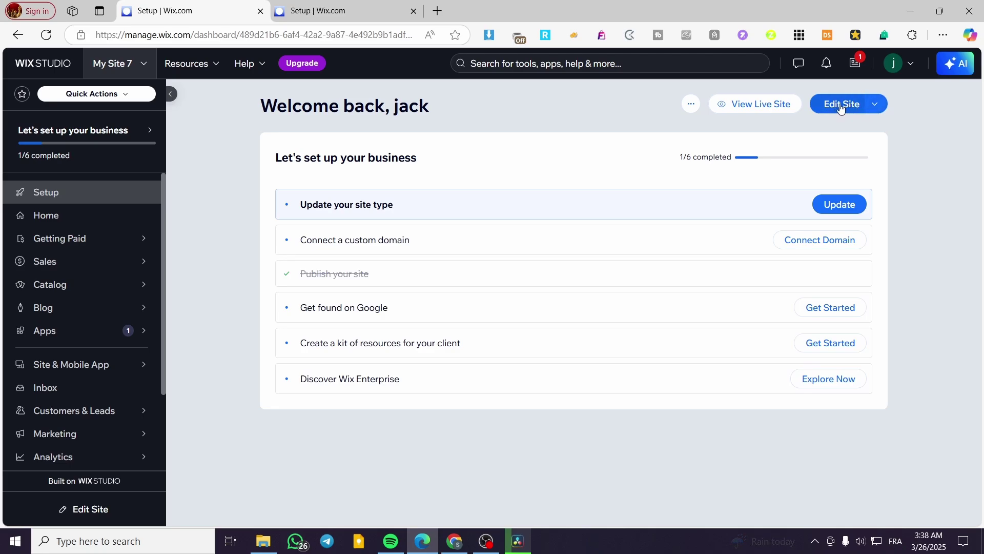
left_click(357, 4)
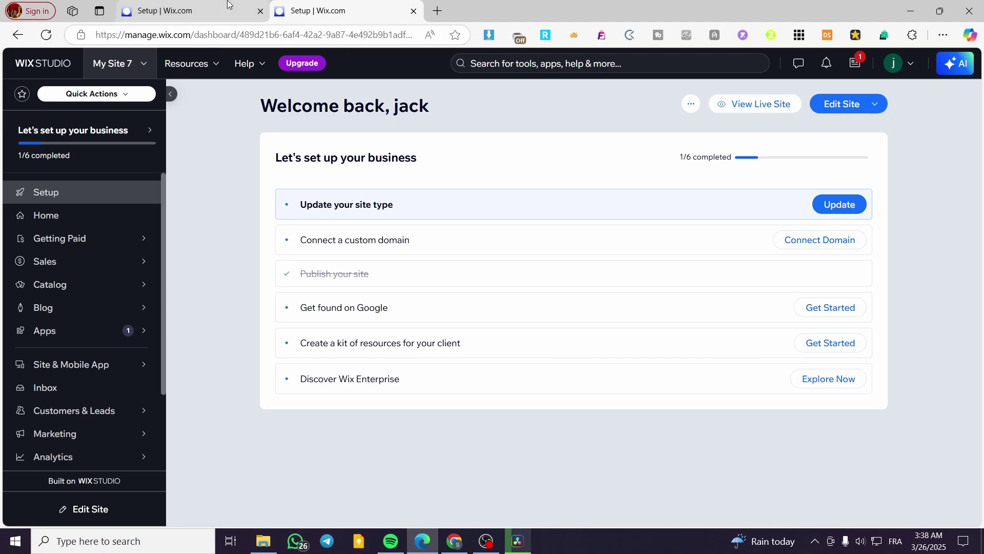
left_click(413, 11)
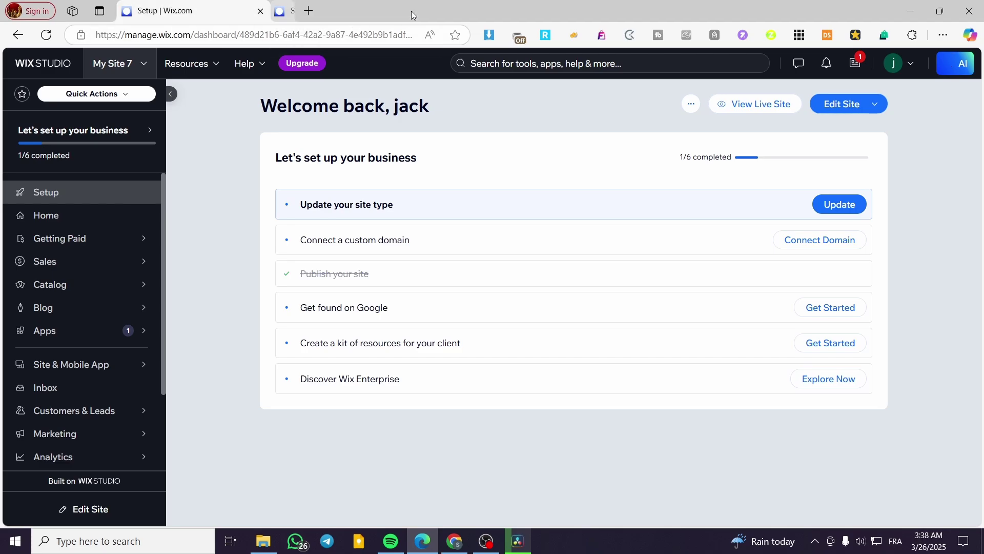
left_click(842, 104)
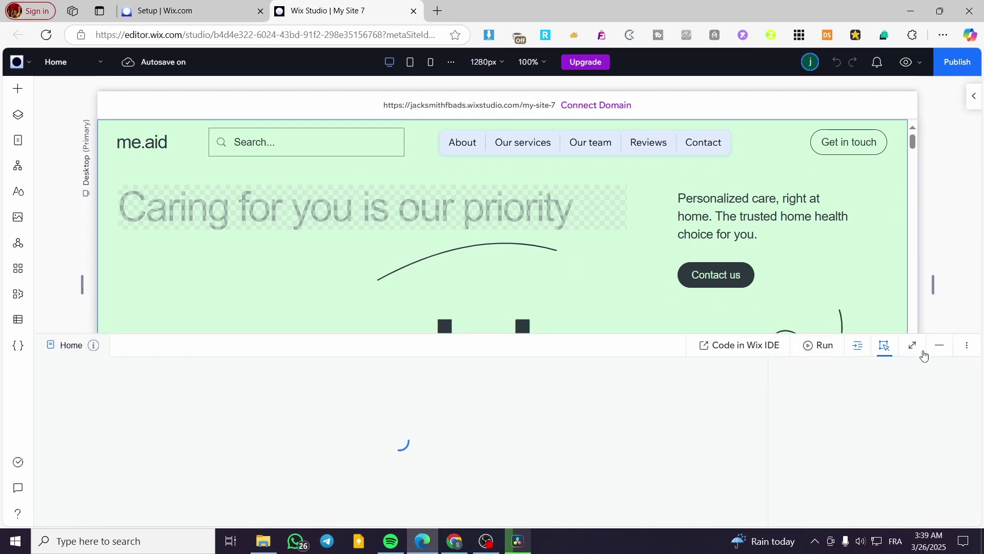
left_click(941, 346)
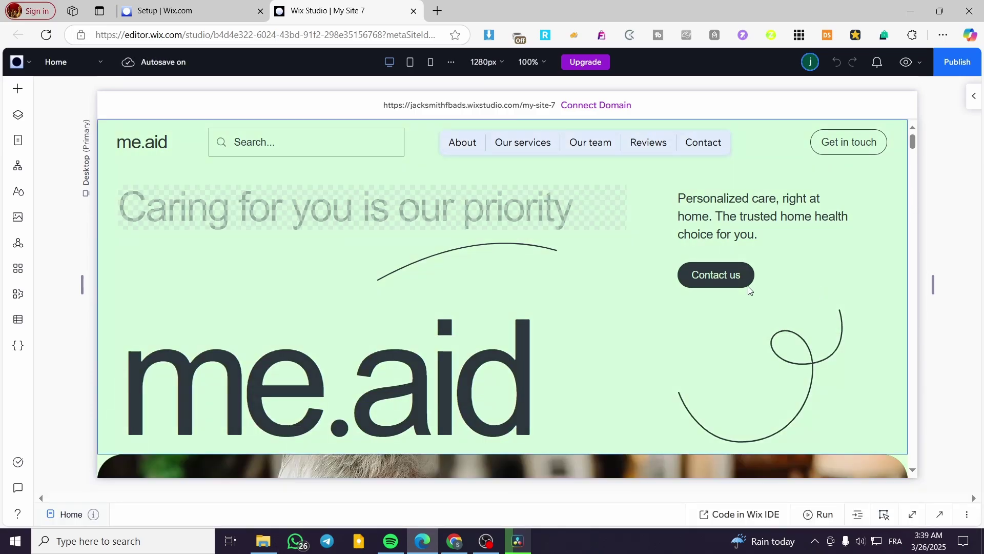
Add a new section to the Home page between the "Add a Title" section and the marquee text section.
scroll(564, 269, "down", 5)
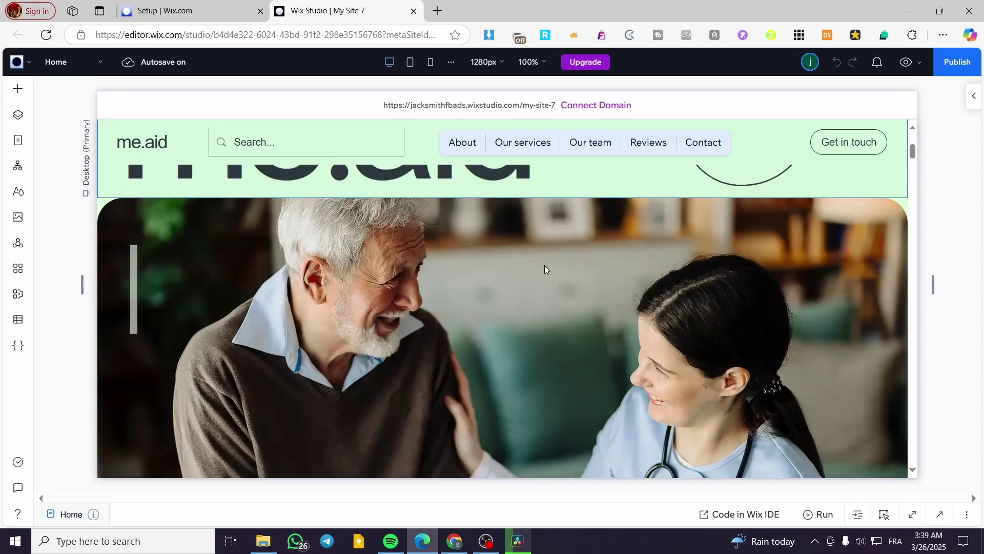
scroll(535, 291, "down", 2)
scroll(534, 292, "down", 4)
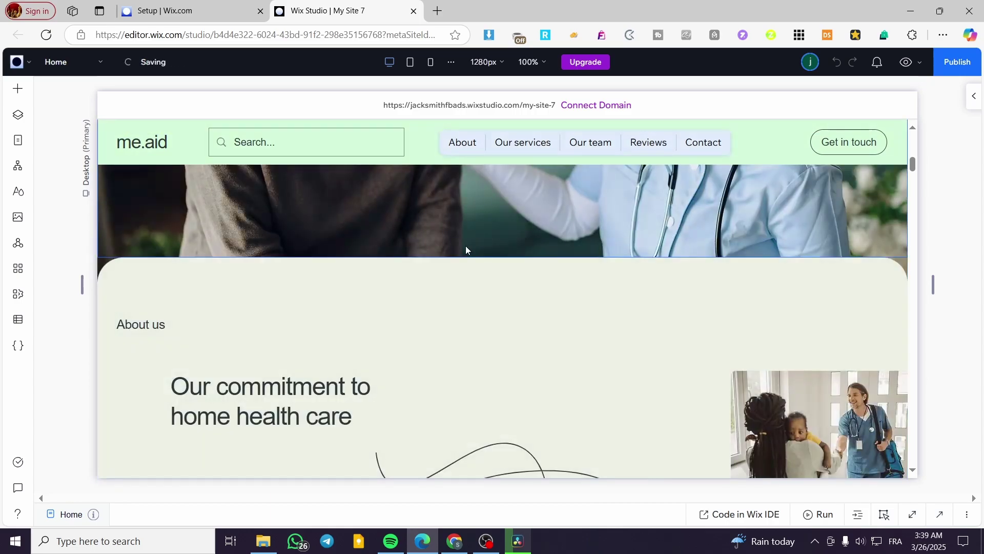
left_click(421, 266)
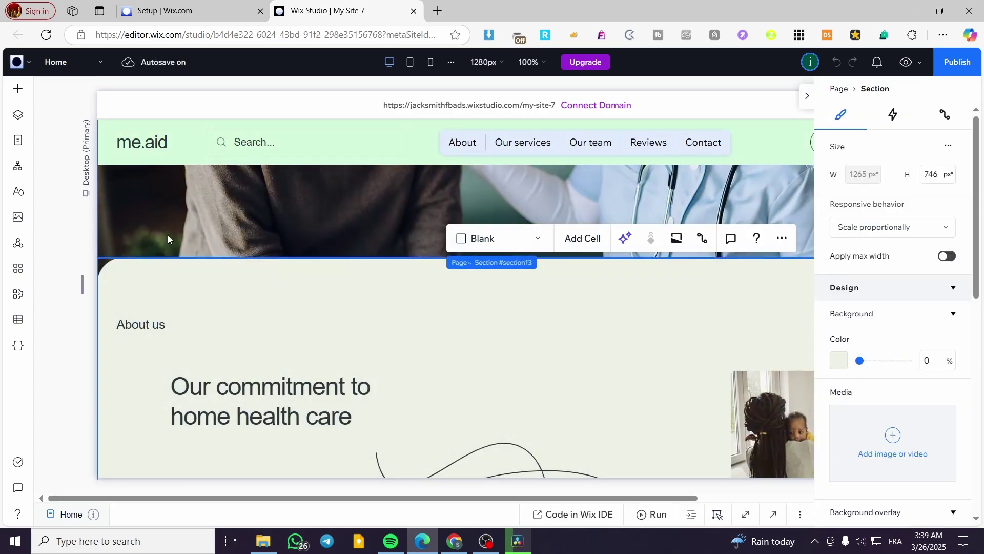
scroll(518, 315, "down", 1)
scroll(518, 315, "down", 8)
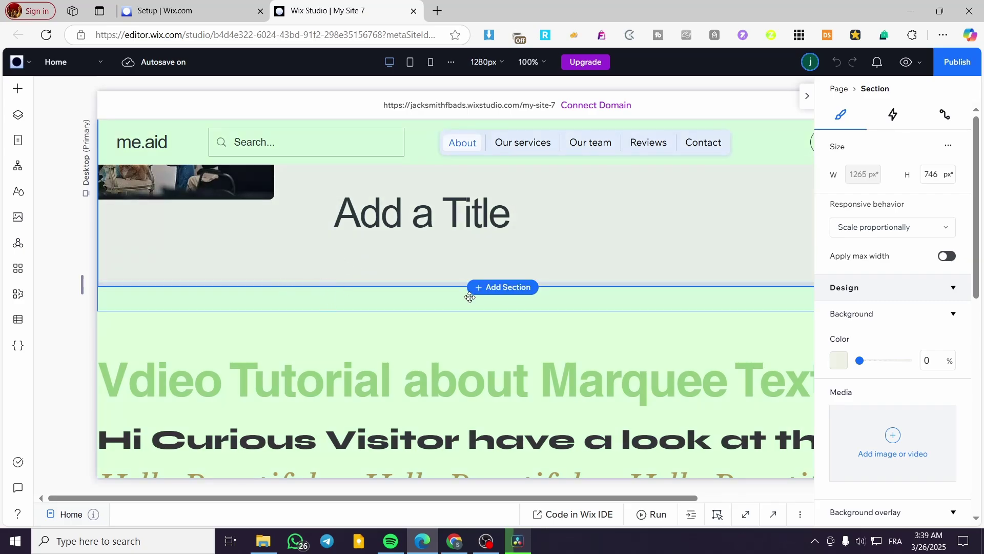
left_click(808, 96)
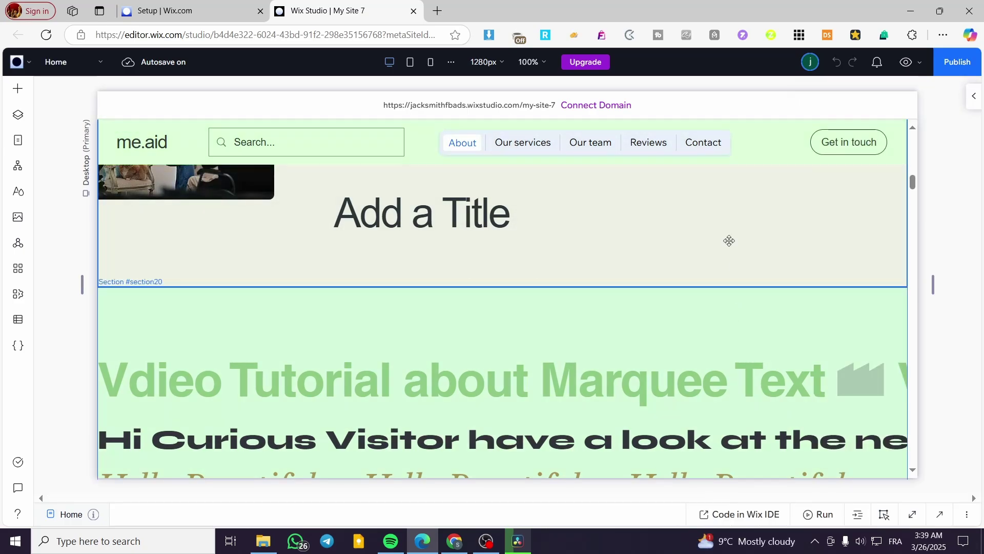
mouse_move(500, 290)
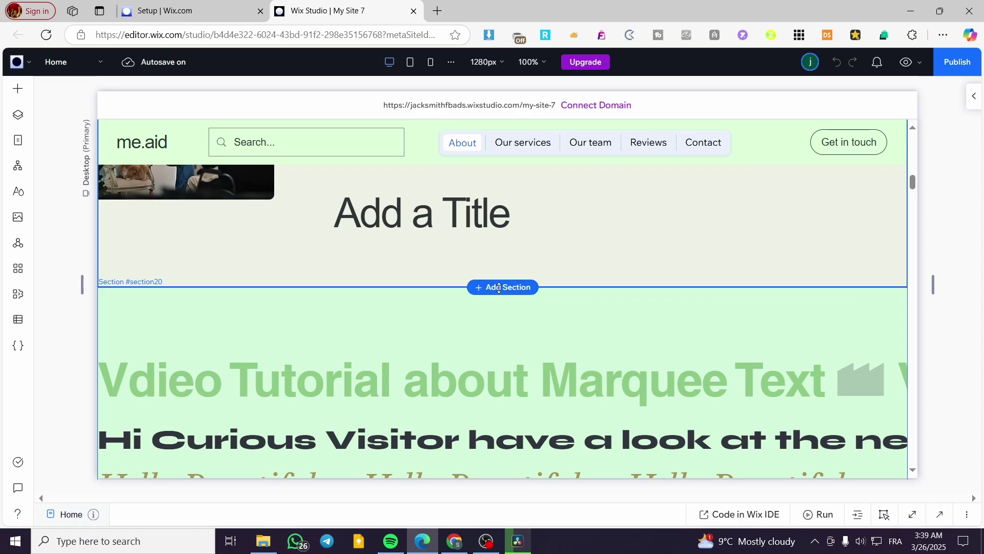
left_click(500, 287)
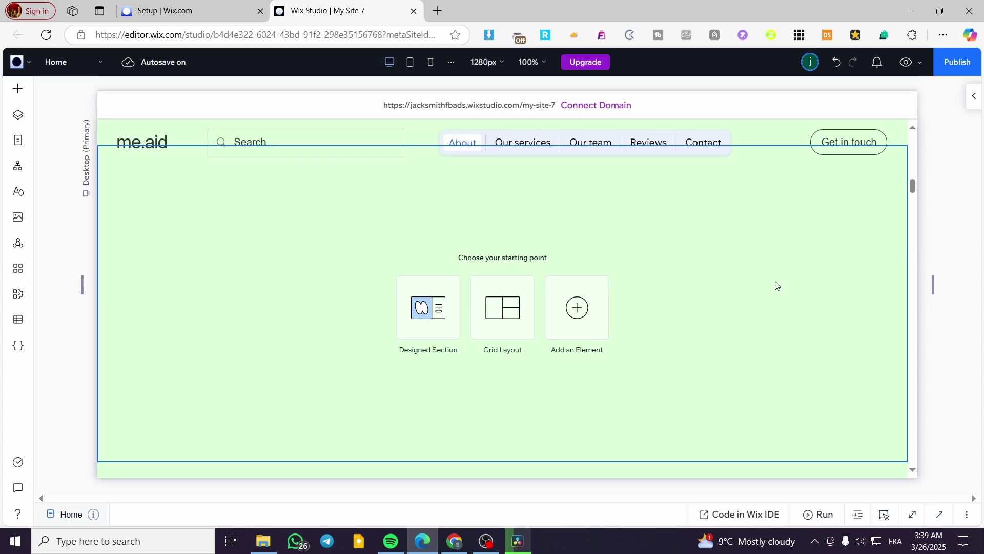
Browse the Welcome designed-section templates and the layout options available for the new section.
left_click(425, 307)
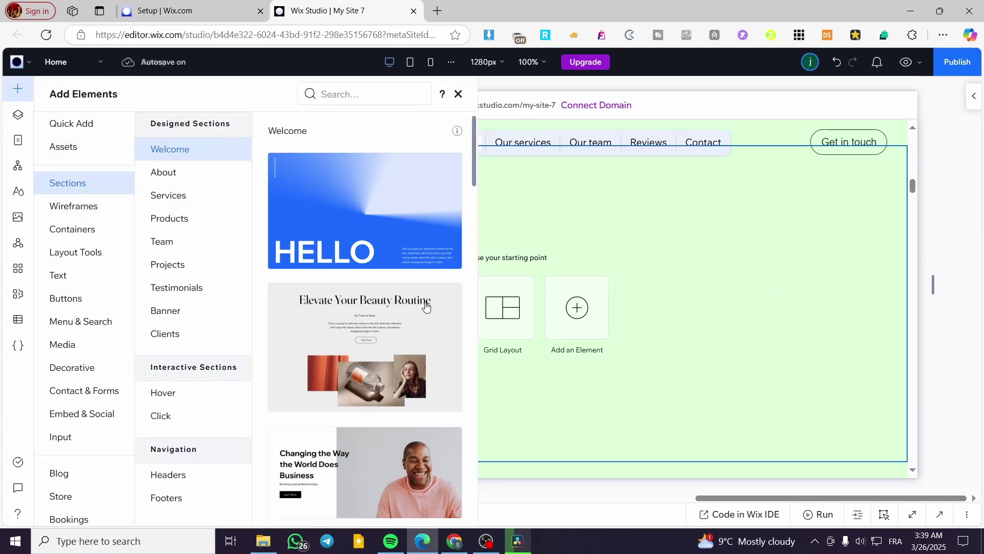
scroll(409, 350, "down", 1)
scroll(409, 350, "down", 3)
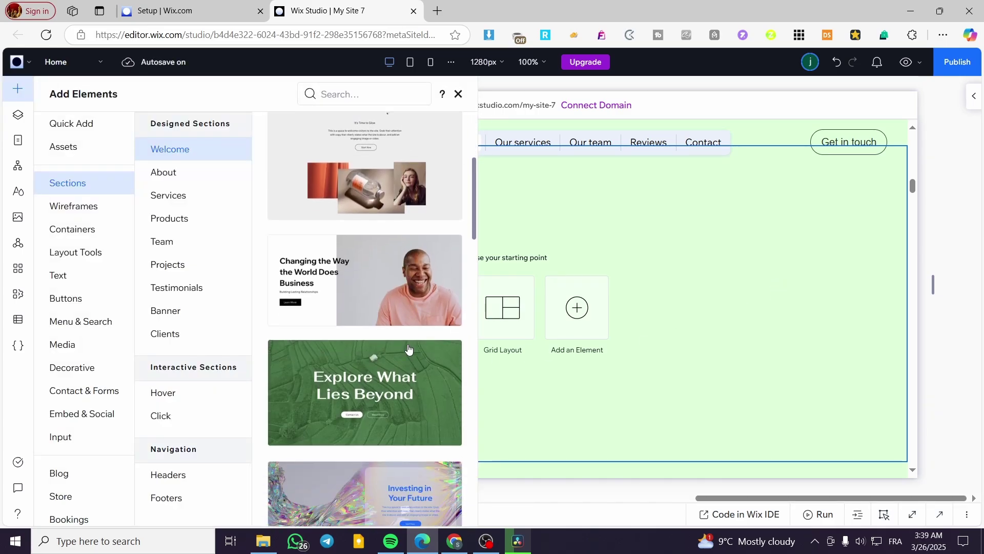
scroll(409, 346, "down", 2)
scroll(408, 344, "down", 3)
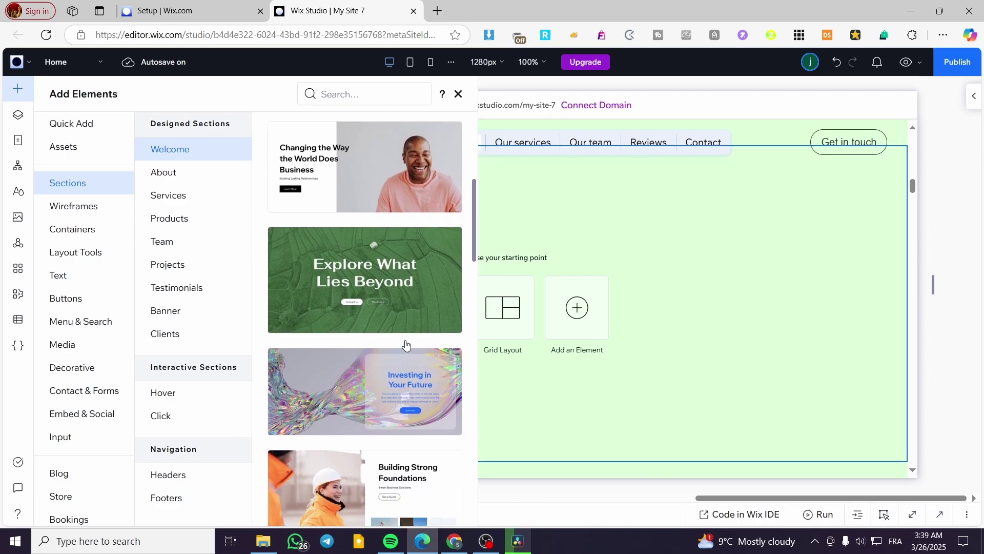
scroll(402, 347, "down", 7)
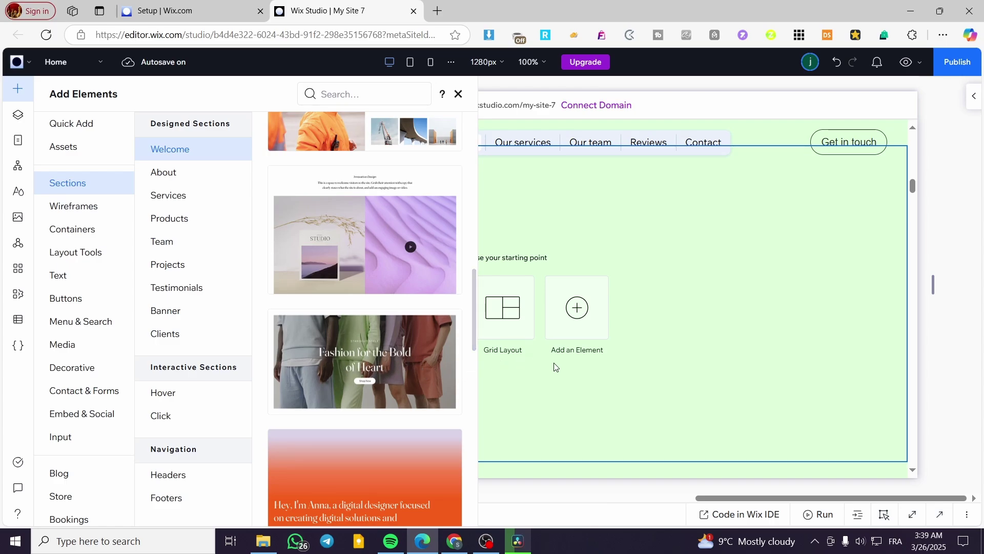
left_click(674, 352)
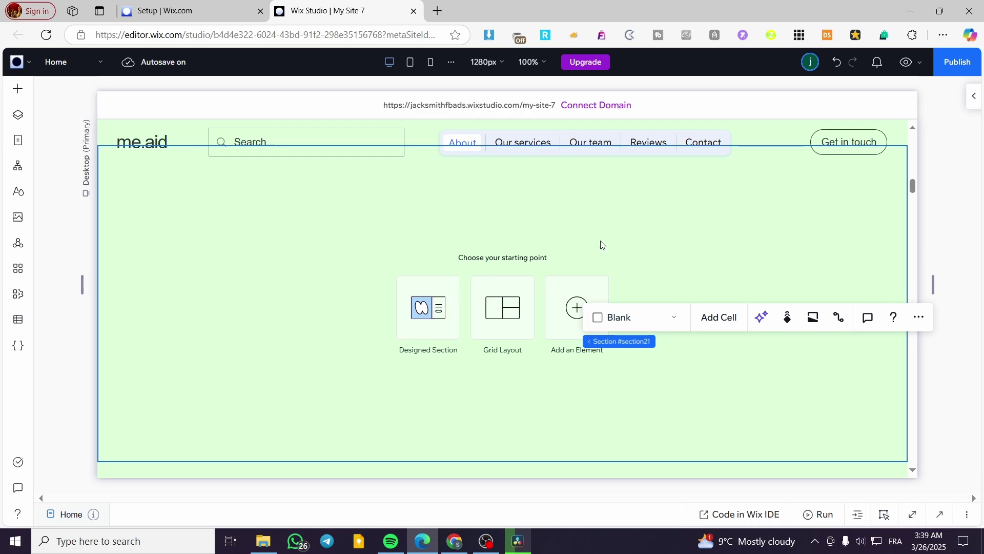
left_click(647, 204)
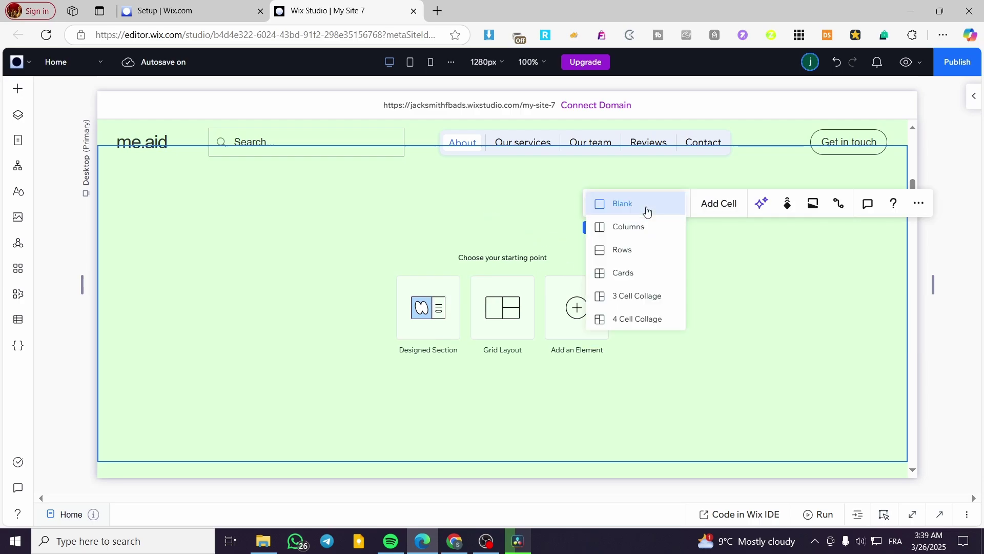
left_click(418, 199)
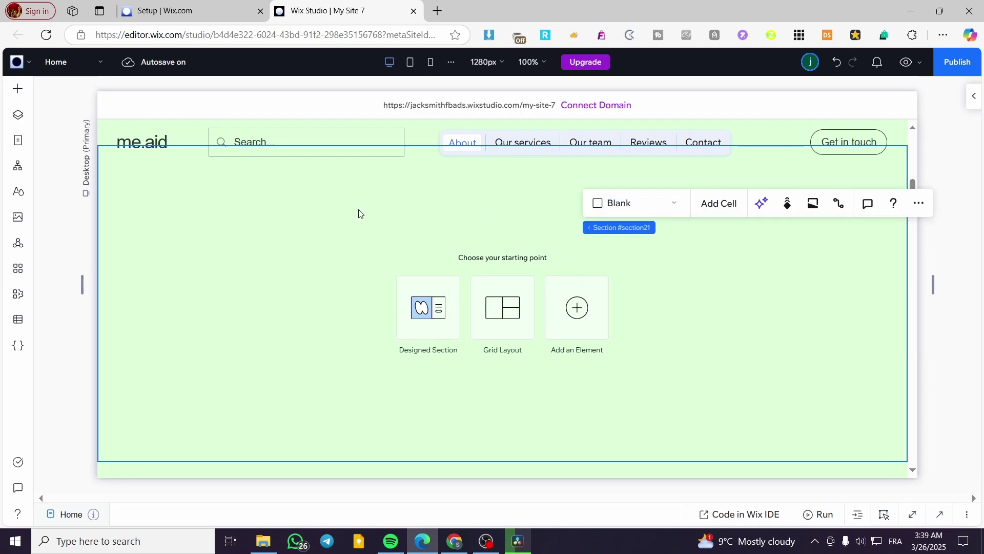
Set the new section's background to the Chocolate Ice Cream image from the Media from Wix collection.
left_click(971, 97)
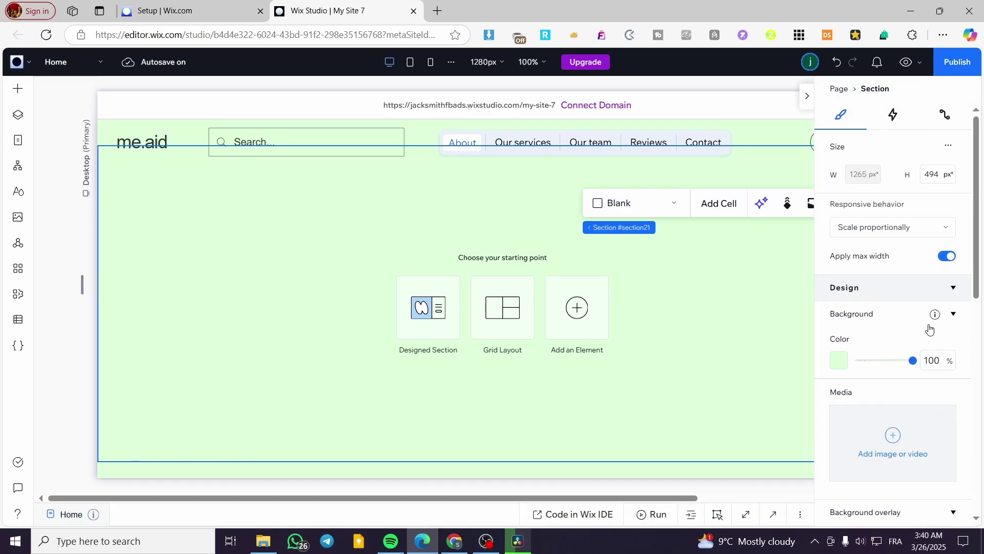
left_click(953, 314)
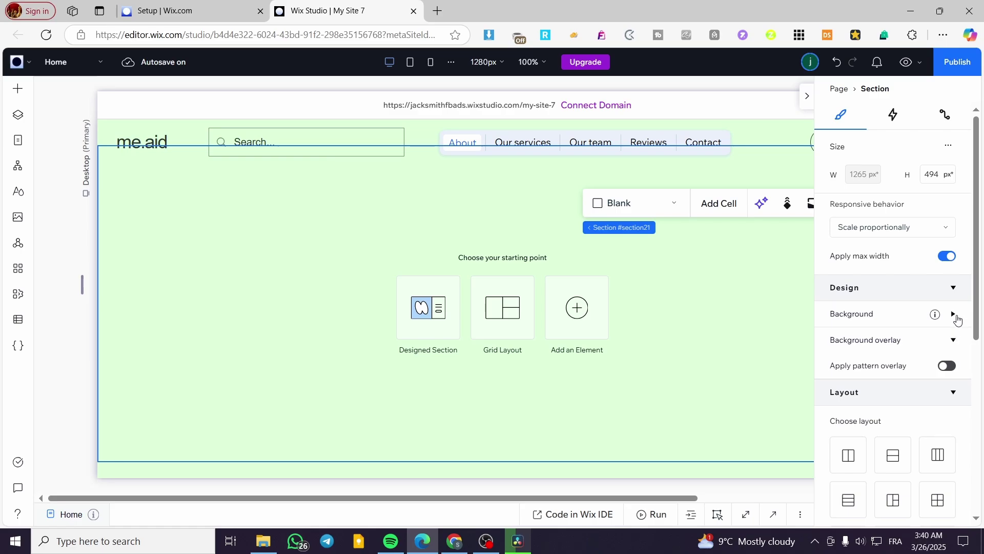
left_click(955, 314)
scroll(862, 333, "down", 3)
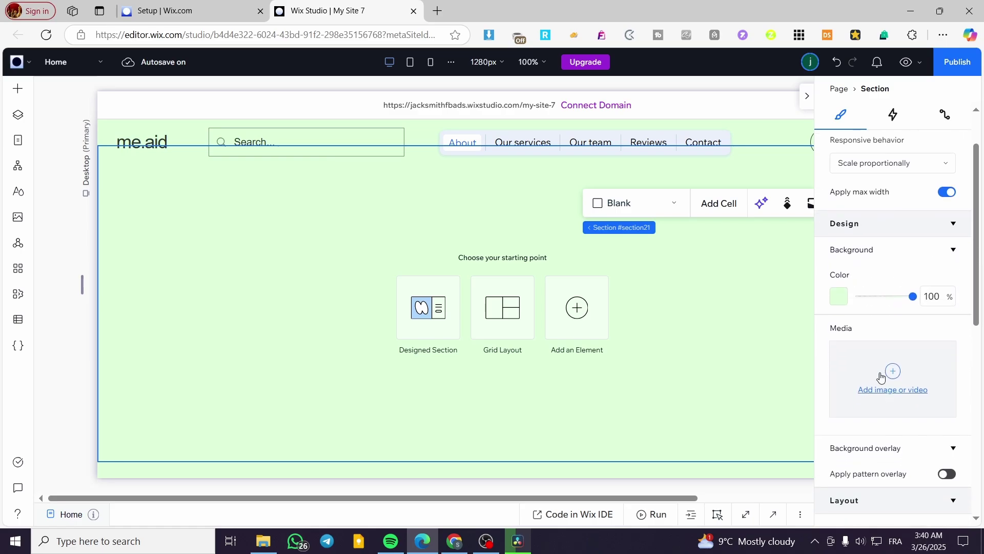
left_click(939, 356)
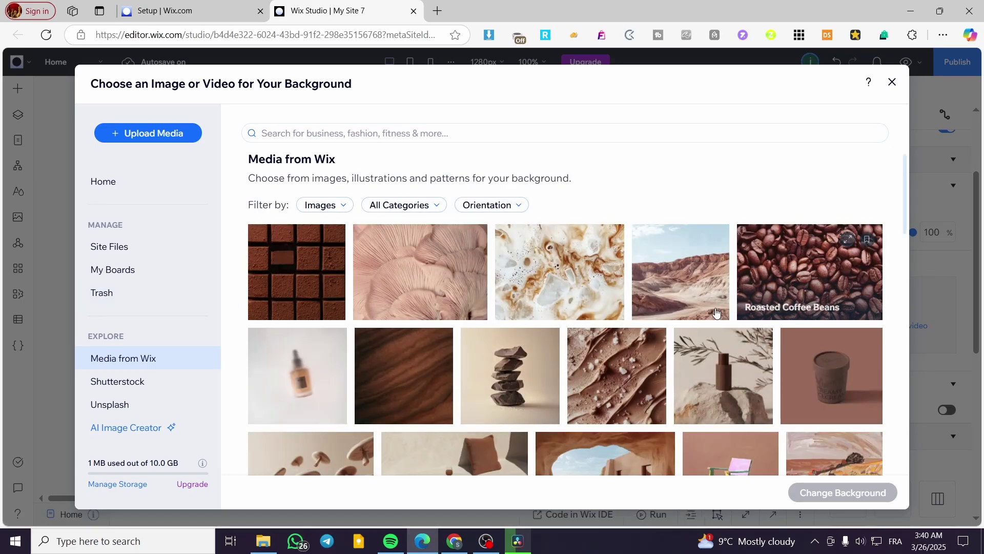
left_click(587, 367)
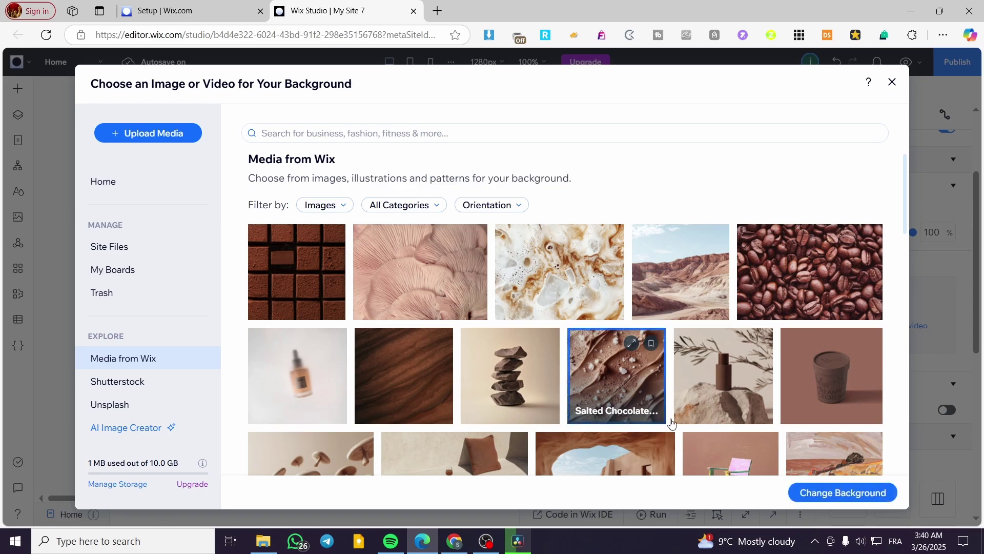
left_click(846, 359)
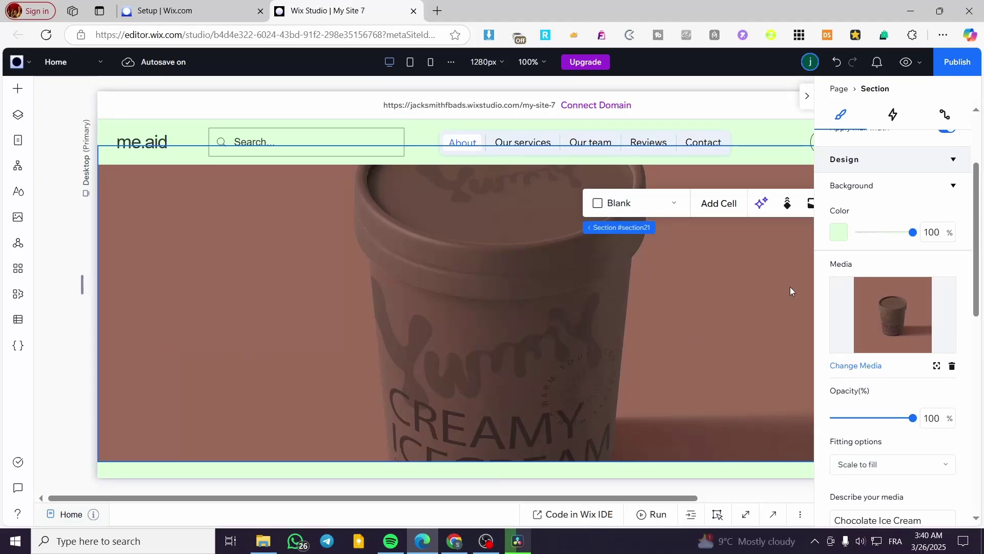
left_click(807, 96)
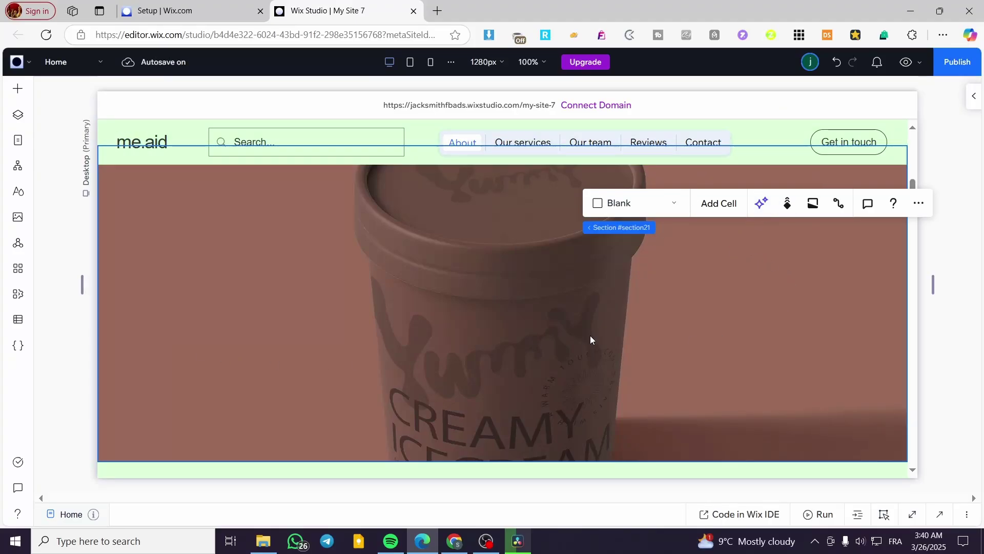
Increase the height of the ice cream section to about 528 px.
scroll(625, 402, "up", 2)
scroll(622, 394, "down", 3)
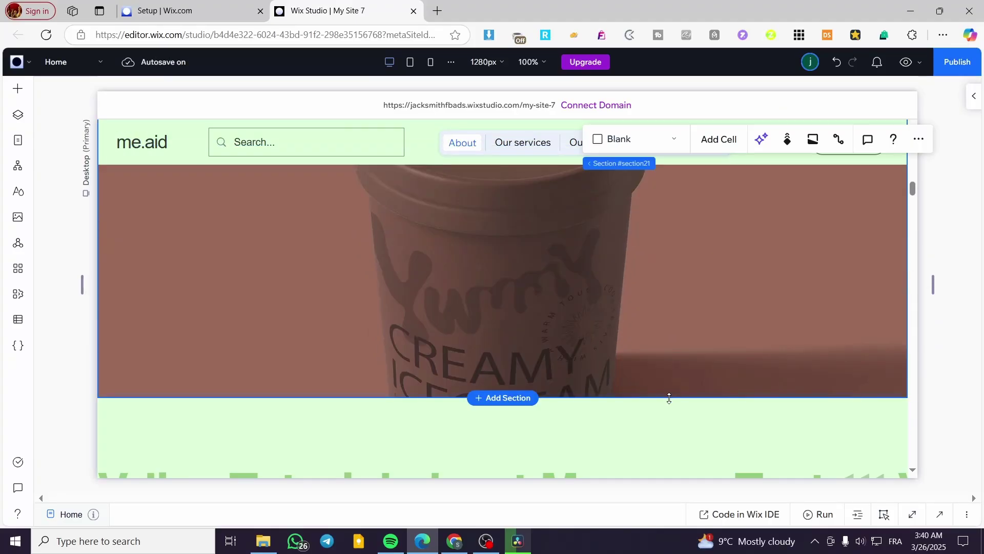
left_click_drag(669, 399, 624, 390)
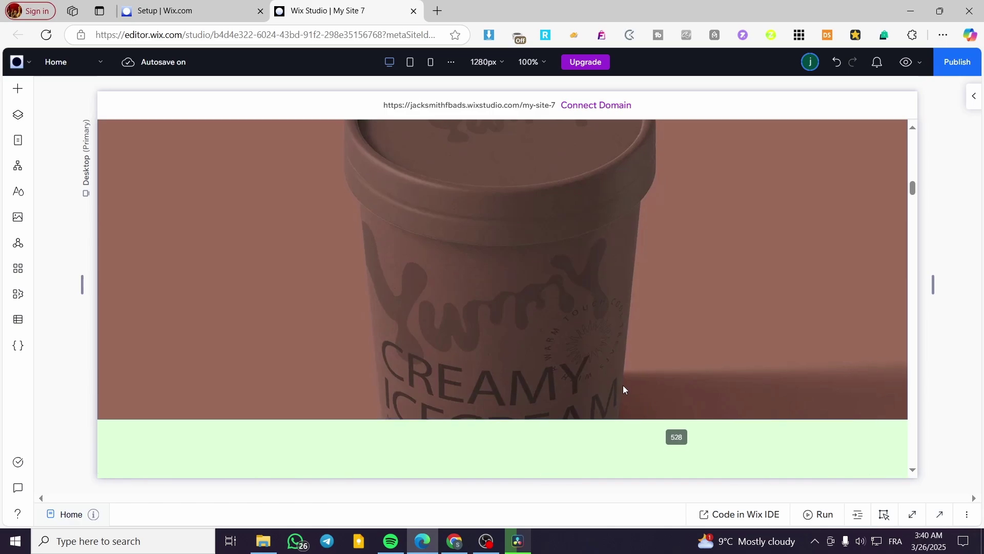
left_click_drag(560, 340, 546, 340)
scroll(547, 340, "up", 1)
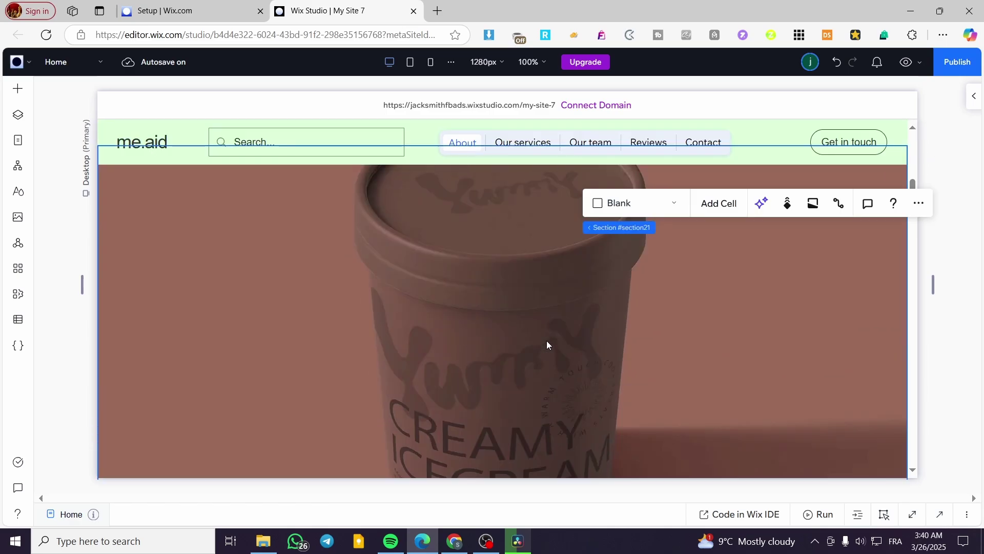
scroll(829, 328, "up", 1)
scroll(698, 316, "down", 1)
left_click(19, 95)
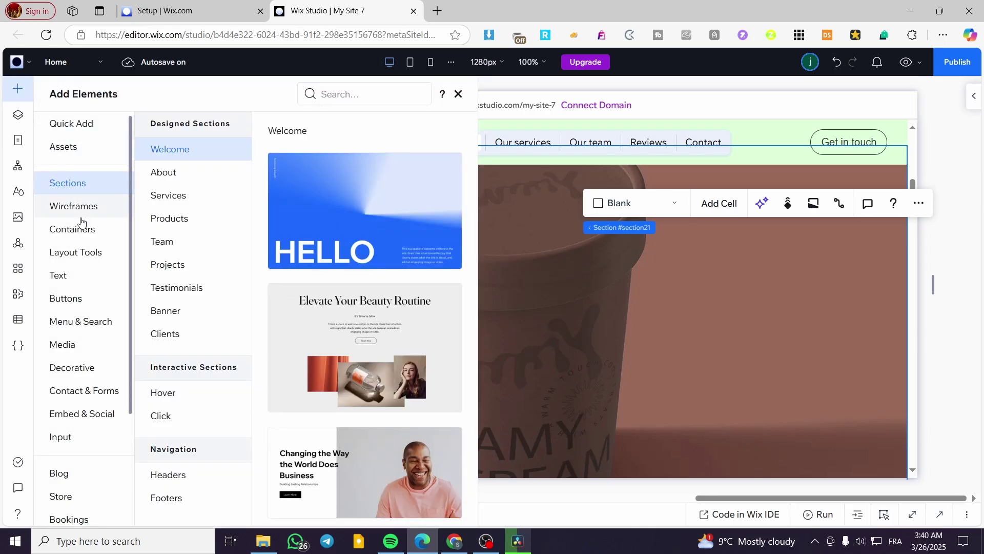
left_click(78, 276)
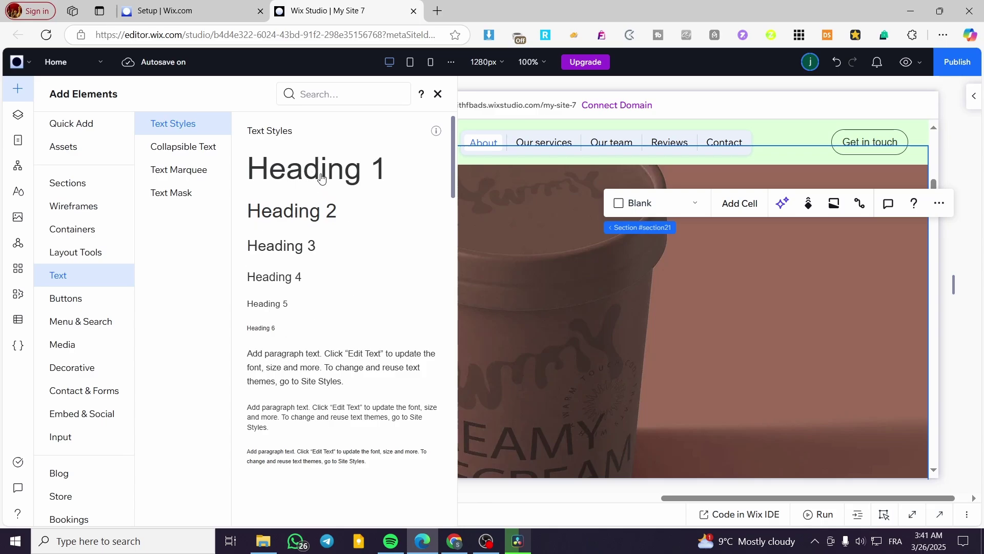
left_click_drag(322, 178, 505, 237)
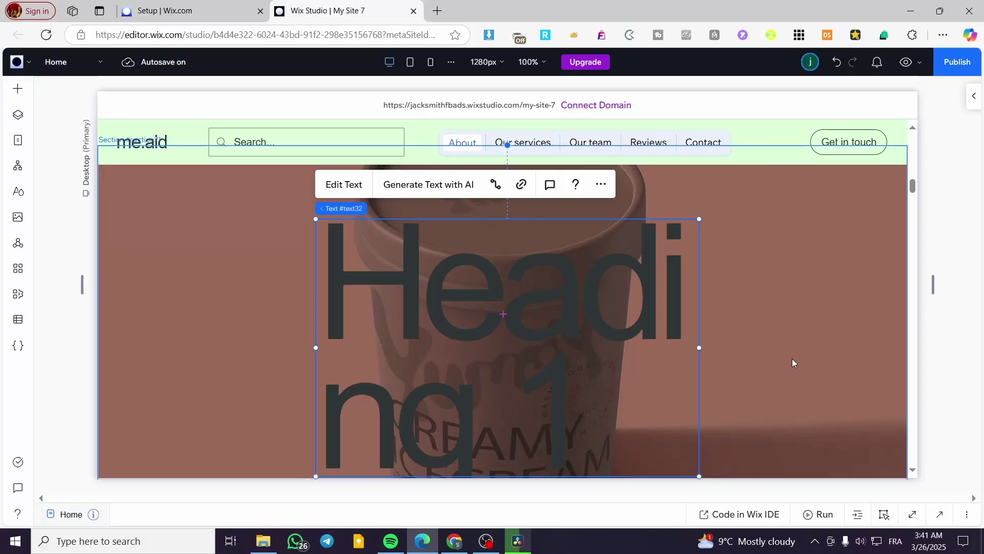
left_click_drag(700, 347, 866, 347)
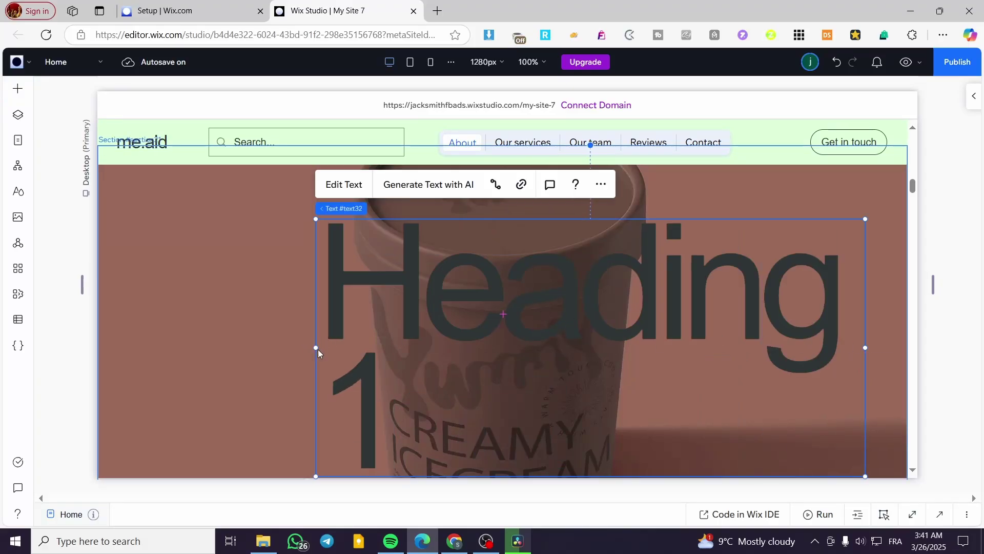
left_click_drag(315, 347, 172, 347)
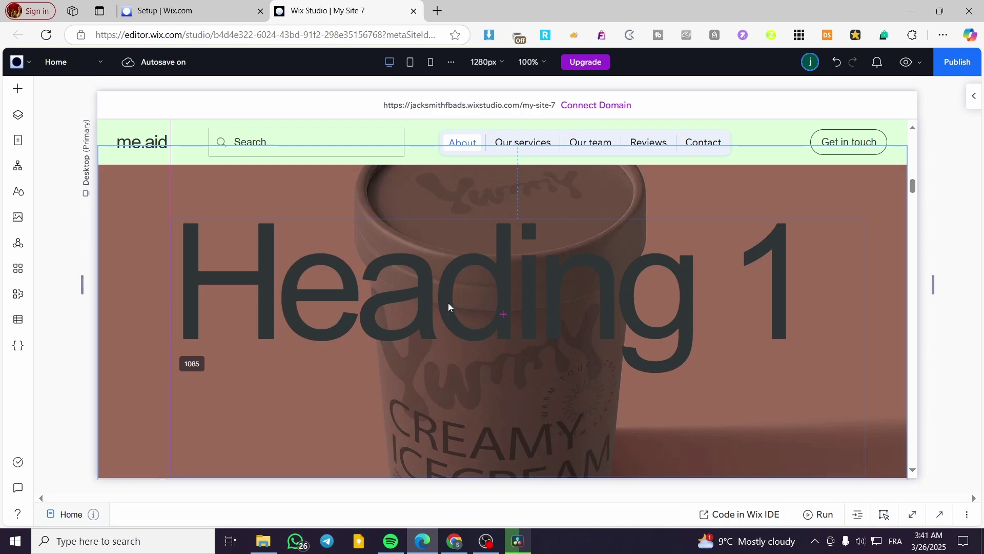
left_click_drag(449, 306, 473, 272)
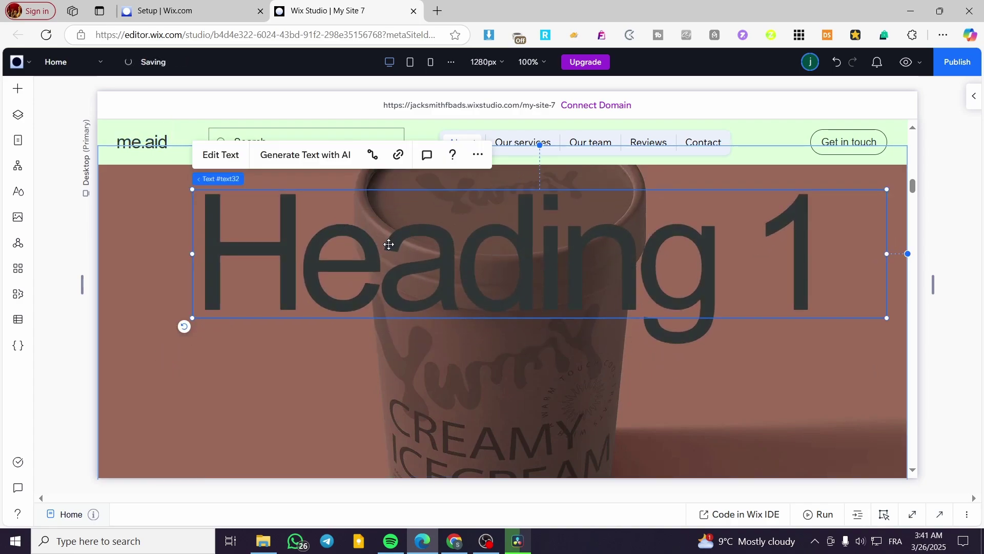
key("Delete")
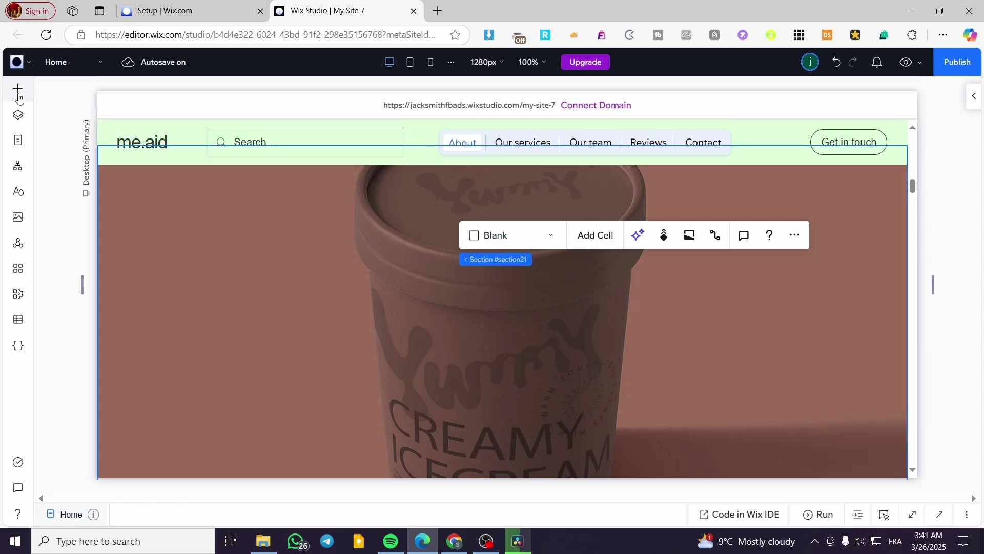
Add a Heading 2 text to the ice cream section, place it over the cup's lid and narrow it to about 451 px.
left_click(18, 90)
left_click(303, 220)
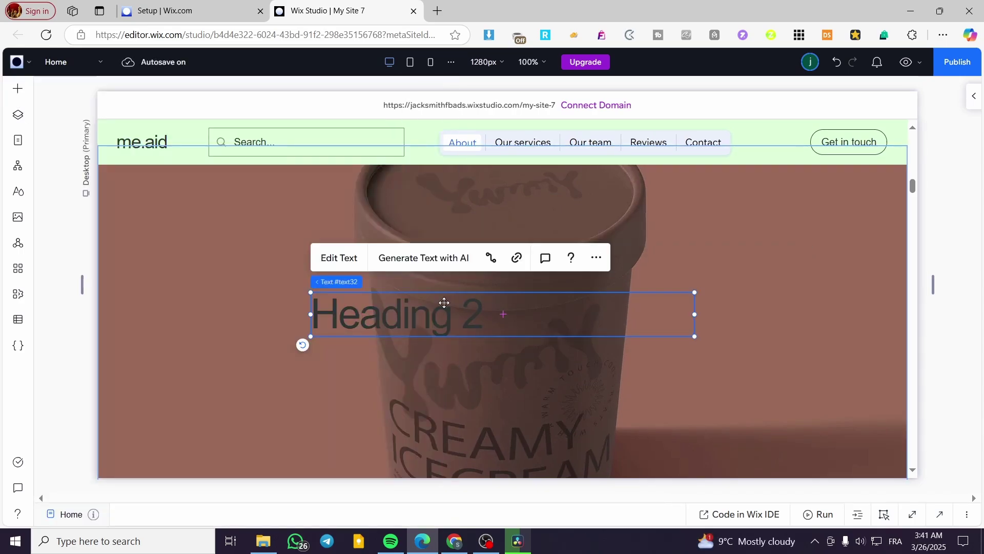
left_click_drag(444, 302, 520, 244)
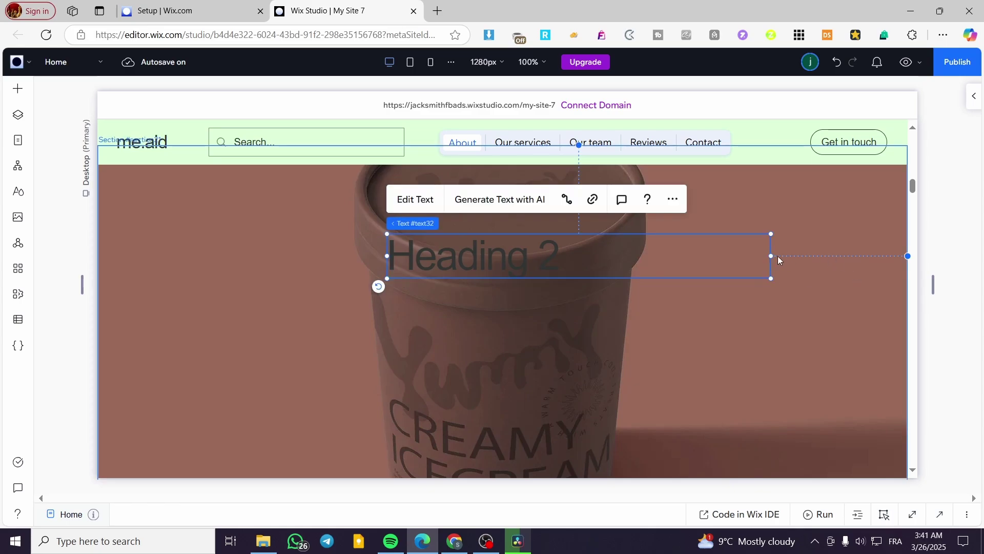
left_click_drag(772, 256, 572, 247)
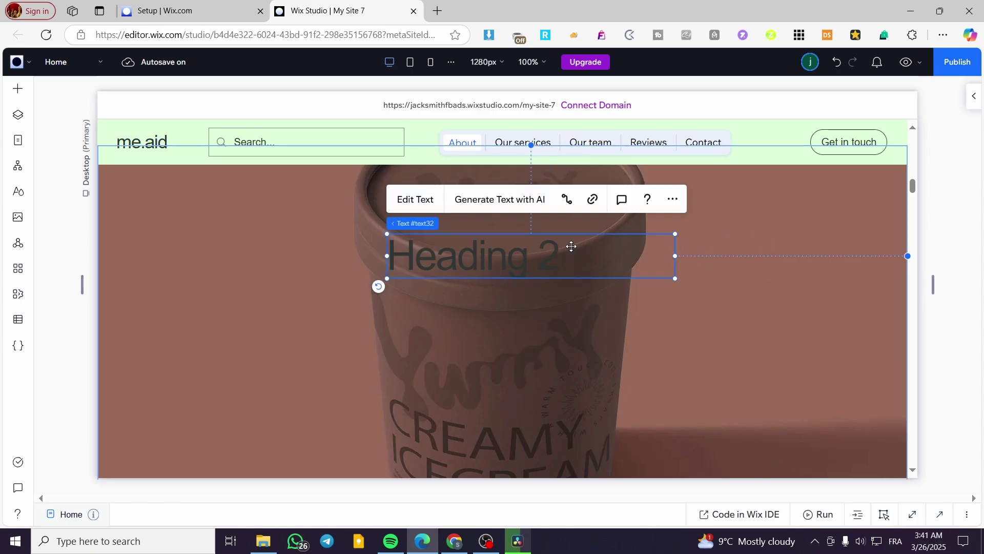
Replace the heading's text with "Start Your Creamy Day With A Creamy Chocolate".
double_click(585, 255)
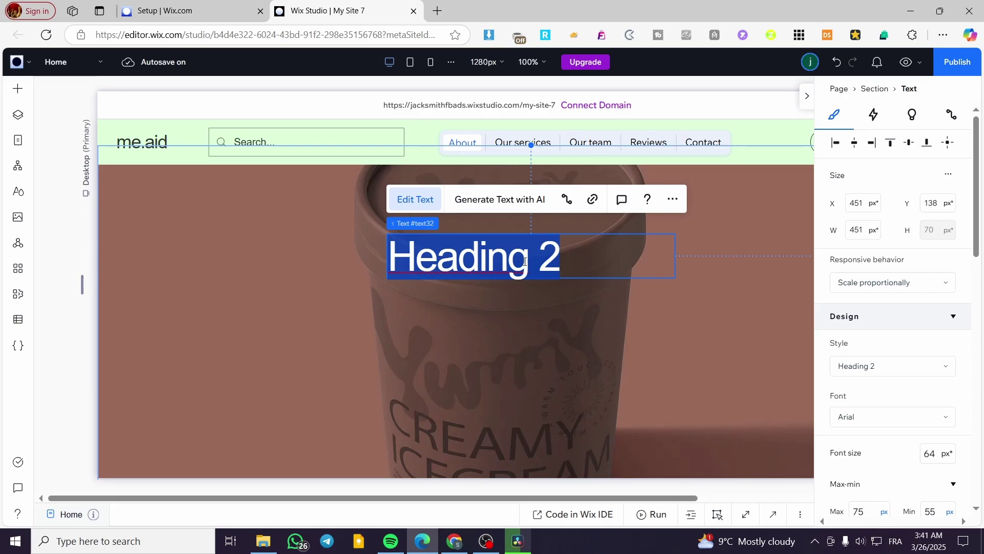
type("S")
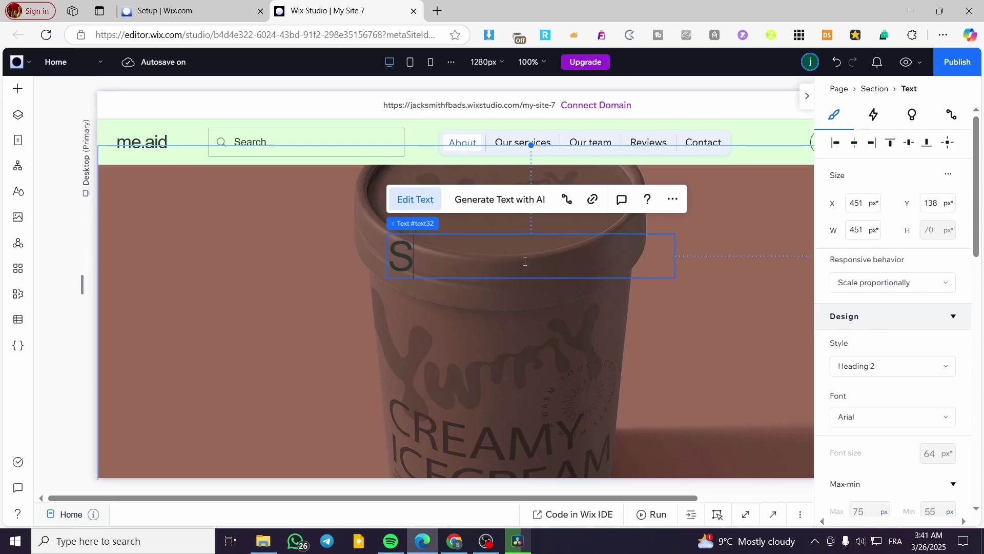
type("tart")
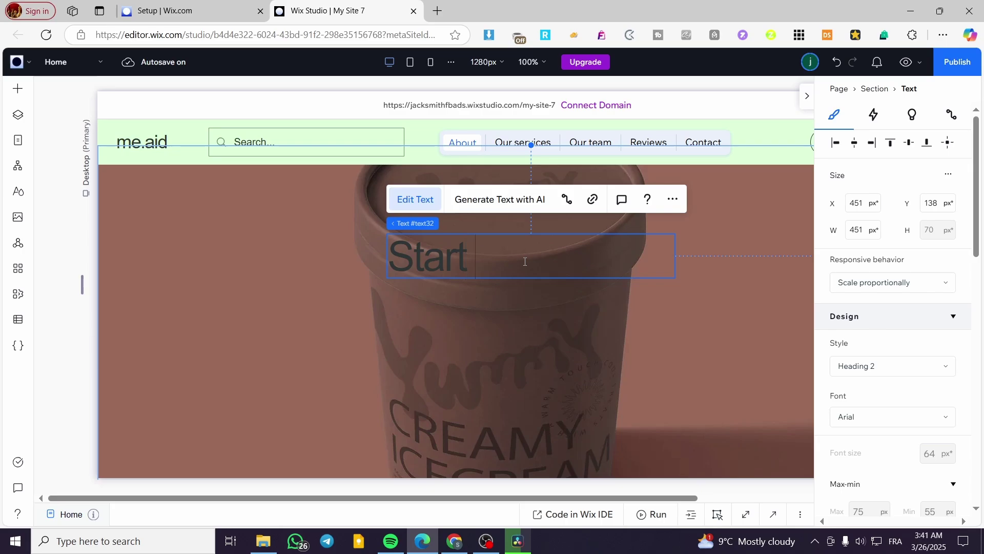
type(" y")
key("BackSpace")
type("Your Creamy")
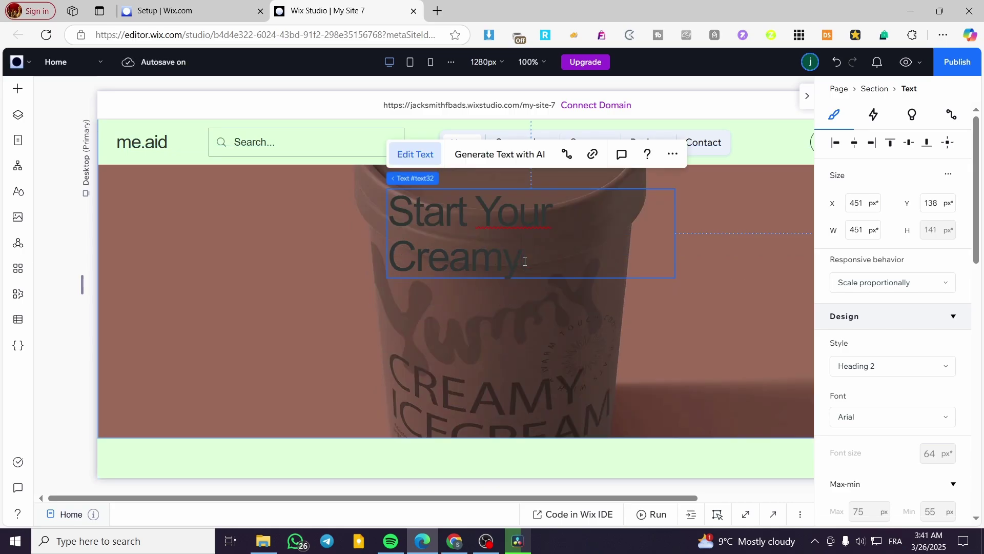
type(" Day w")
key("BackSpace")
type("With ")
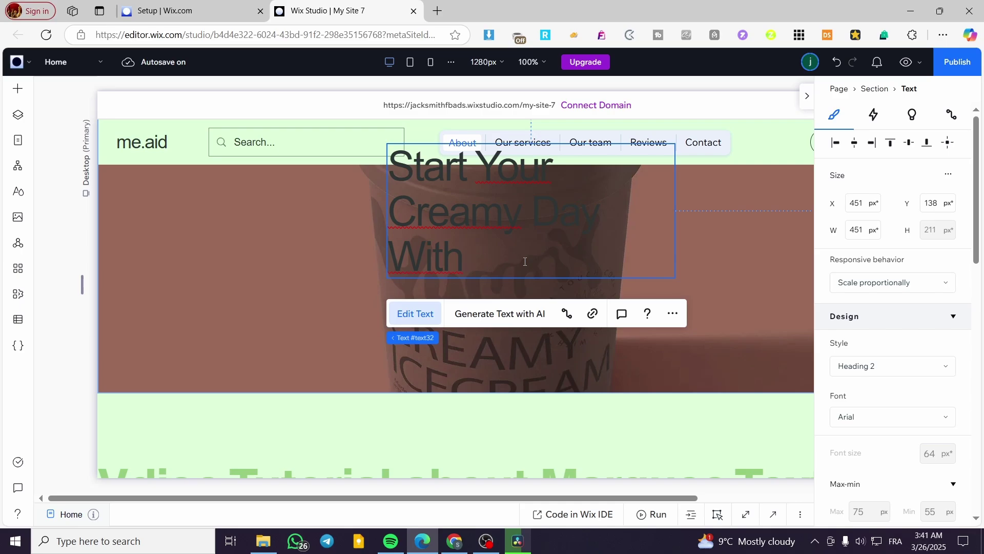
type("A Creamy")
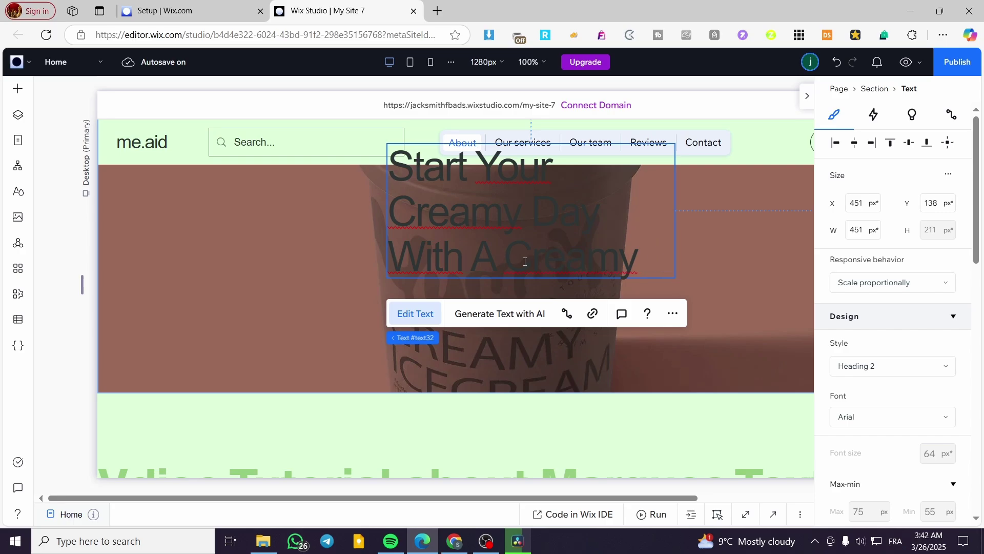
type(" Chocolate")
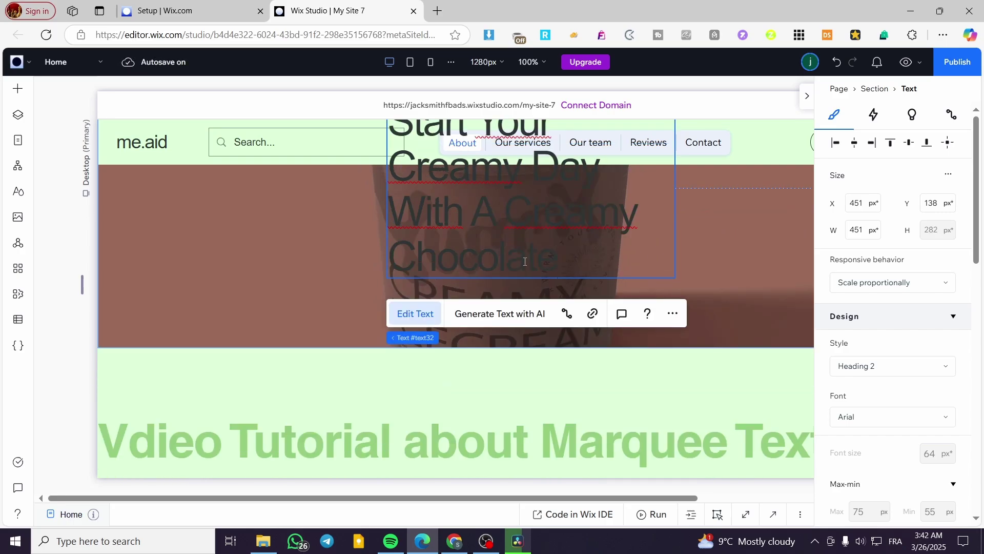
Widen the heading's box to about 1477 px so that its text fits on a single line.
left_click(808, 96)
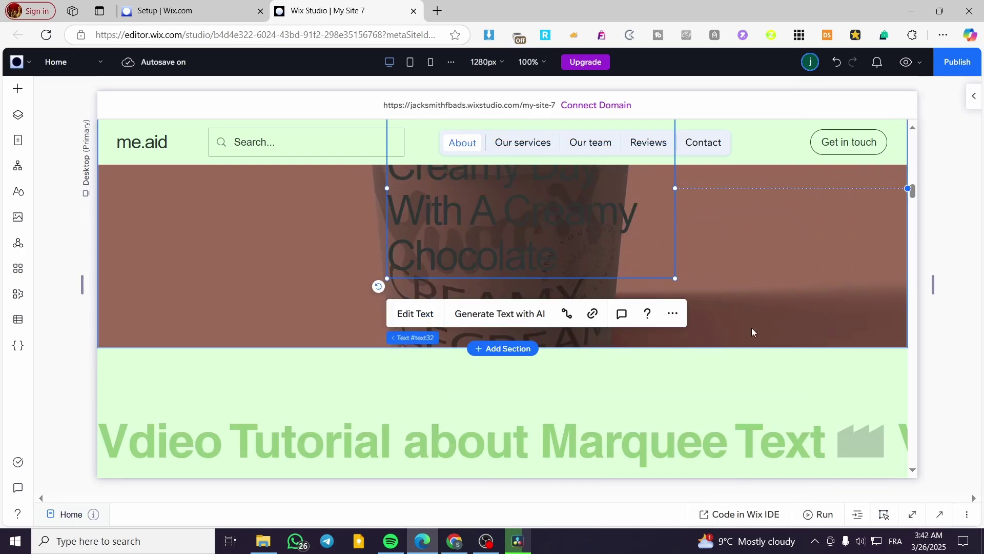
left_click_drag(674, 315, 846, 316)
left_click_drag(388, 271, 251, 271)
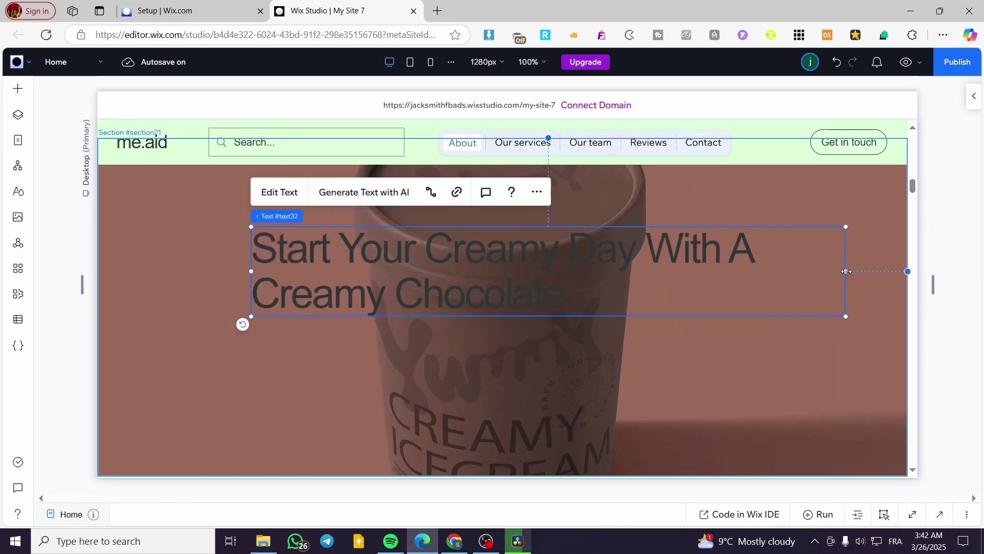
left_click_drag(846, 271, 902, 276)
left_click_drag(251, 271, 83, 272)
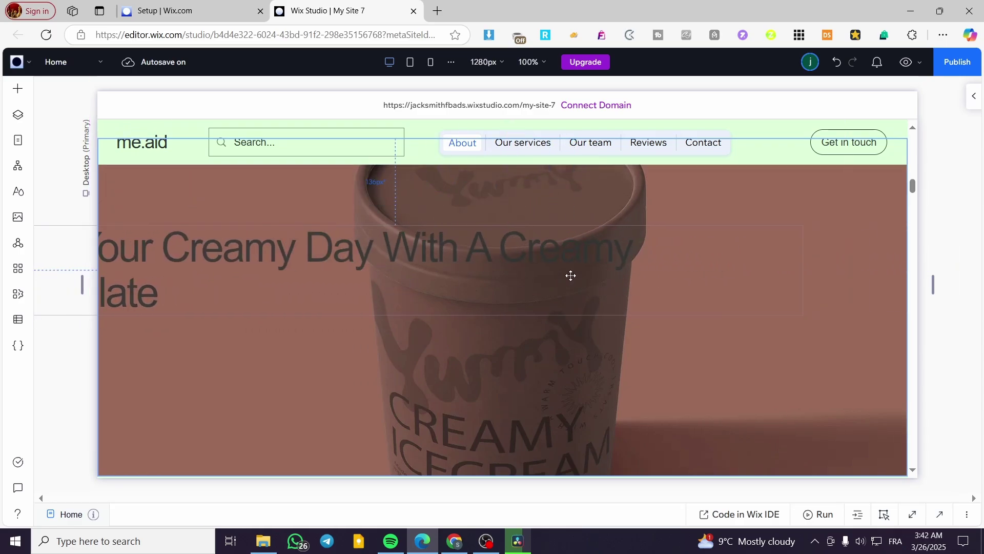
left_click_drag(803, 269, 909, 270)
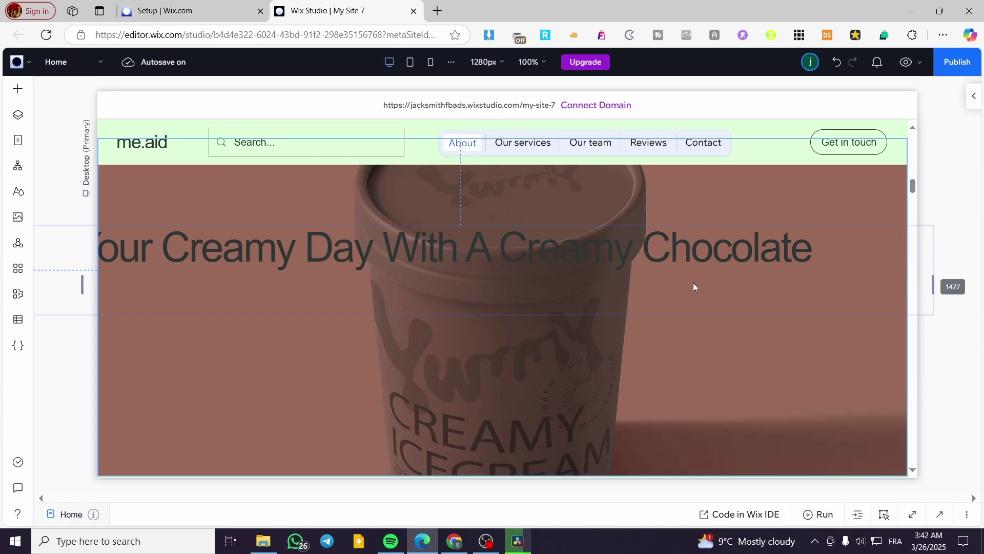
Scale the heading down to about 1086 px wide with 47 px text and place it fully inside the section.
left_click(552, 291)
left_click(473, 270)
left_click(375, 254)
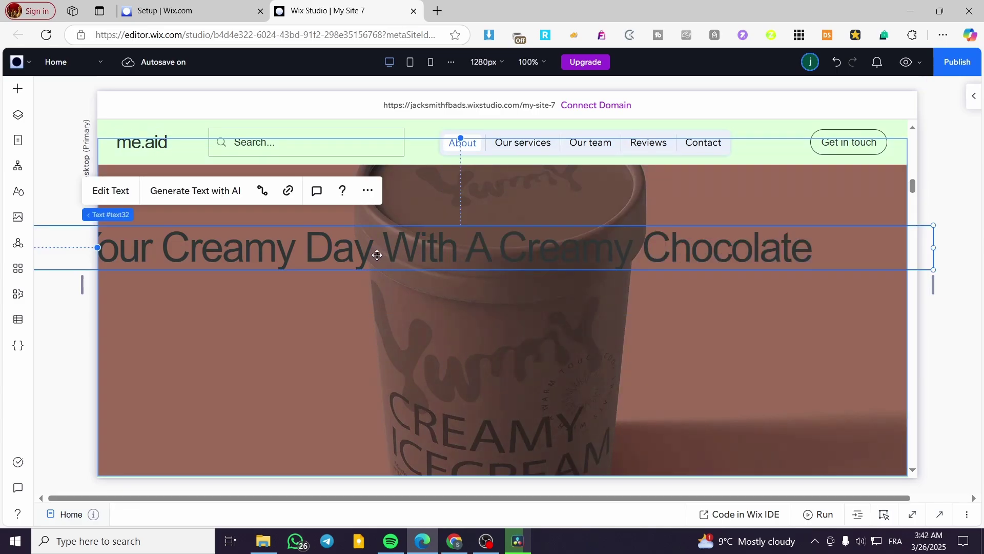
left_click_drag(932, 264, 684, 259)
left_click_drag(322, 256, 518, 245)
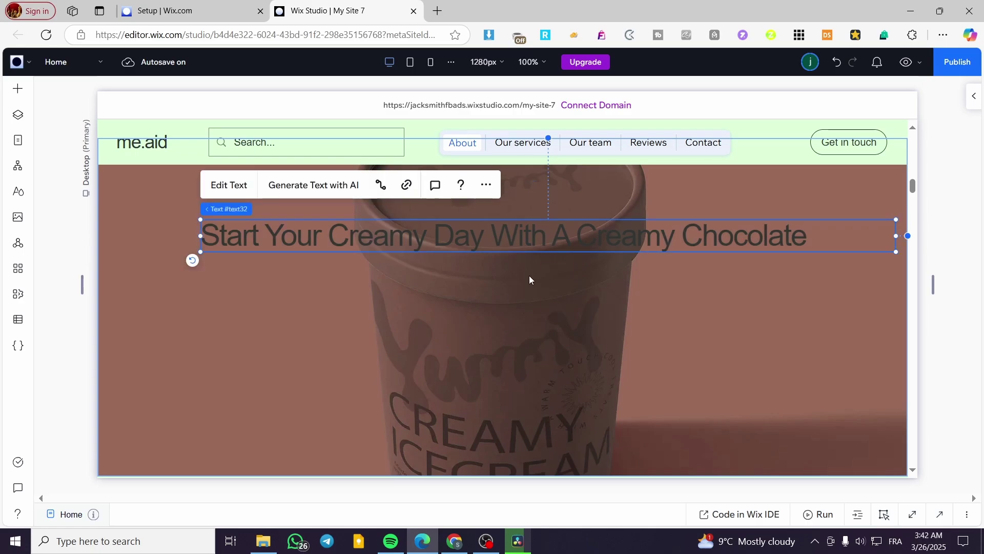
Set the heading's text color to white, #FFFFFF.
double_click(624, 246)
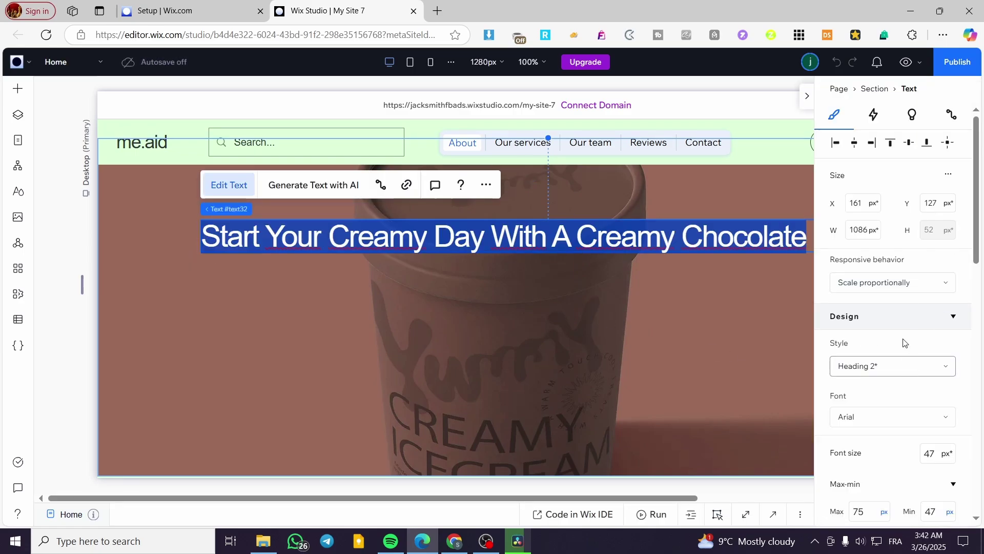
scroll(918, 389, "down", 4)
left_click(946, 409)
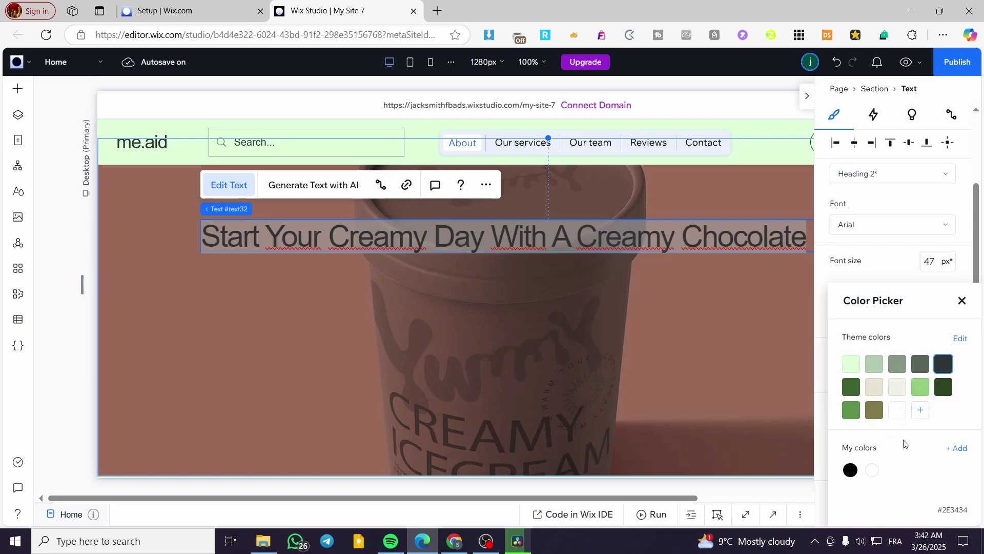
left_click(873, 470)
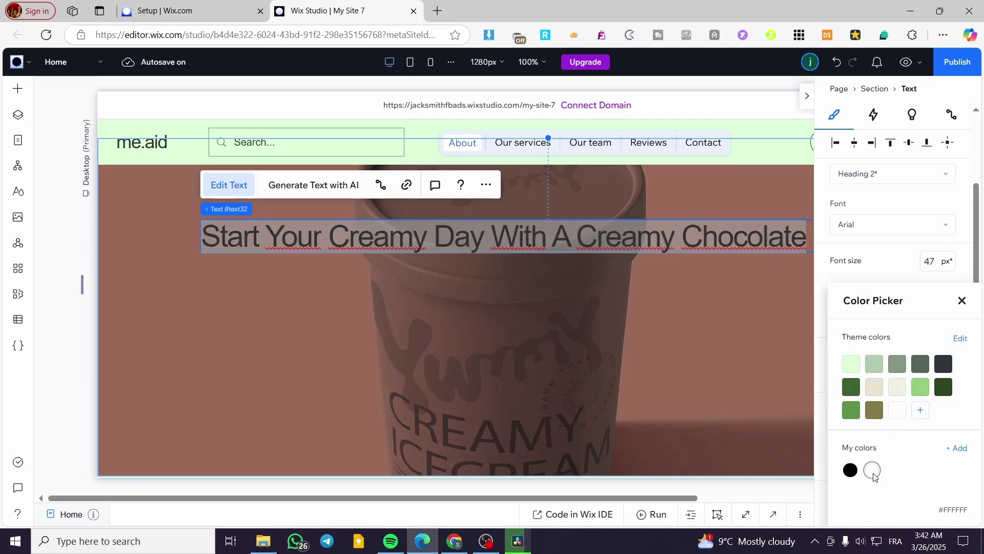
left_click(703, 328)
left_click(690, 332)
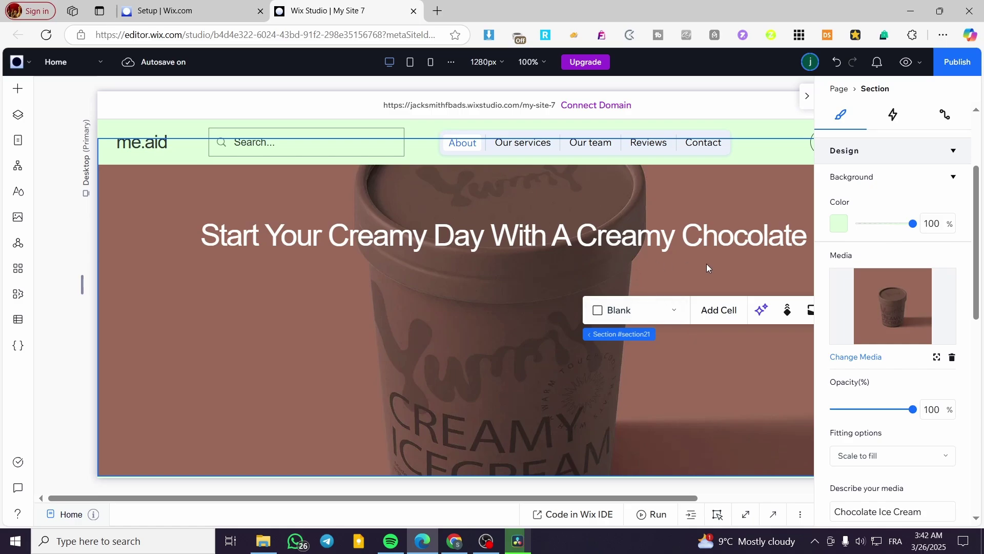
Give the heading the custom pale pink text color #FFF0F0 and add it to the saved colors.
left_click(534, 247)
scroll(875, 363, "down", 5)
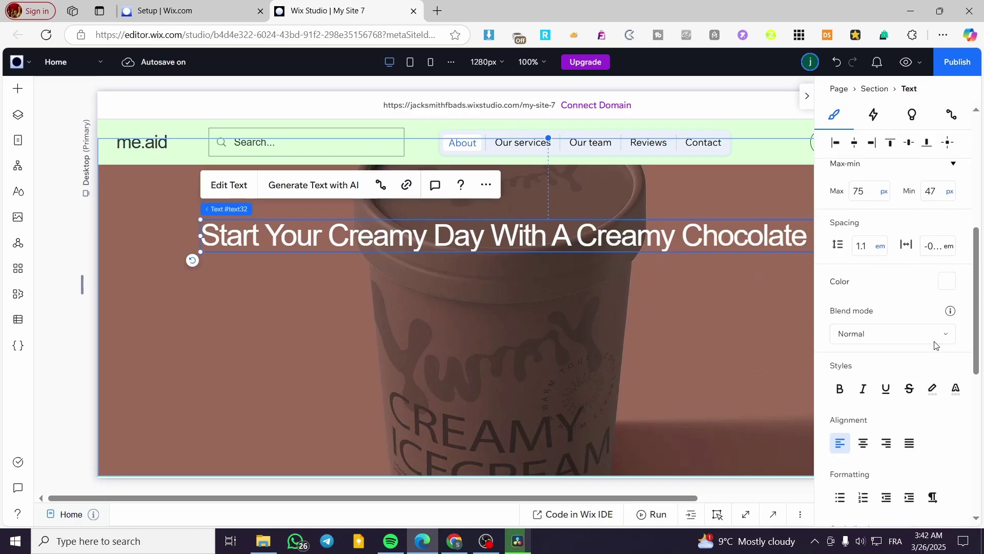
left_click(947, 281)
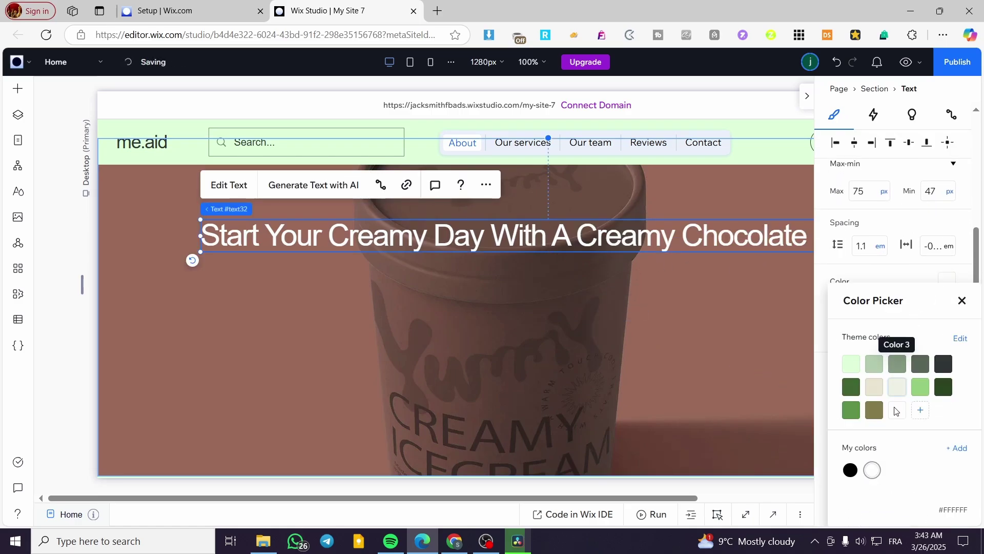
left_click(960, 455)
left_click(838, 324)
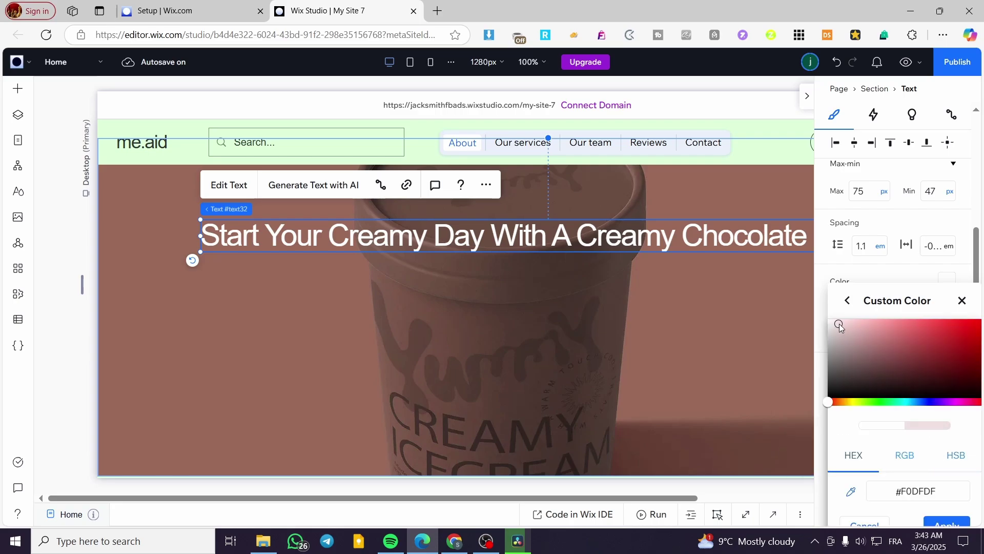
mouse_move(838, 324)
left_mouse_down()
mouse_move(850, 319)
mouse_move(829, 321)
mouse_move(837, 315)
left_mouse_up()
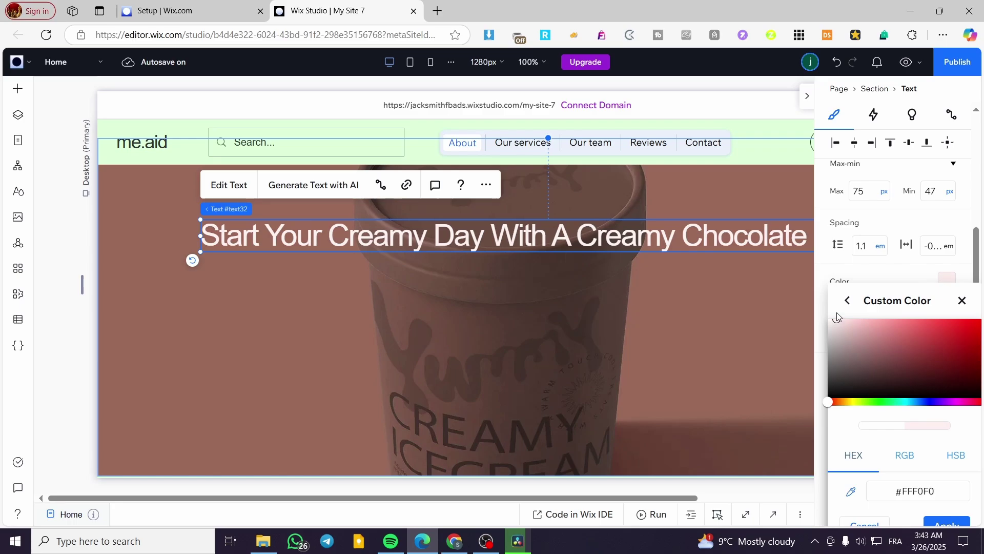
left_click(947, 522)
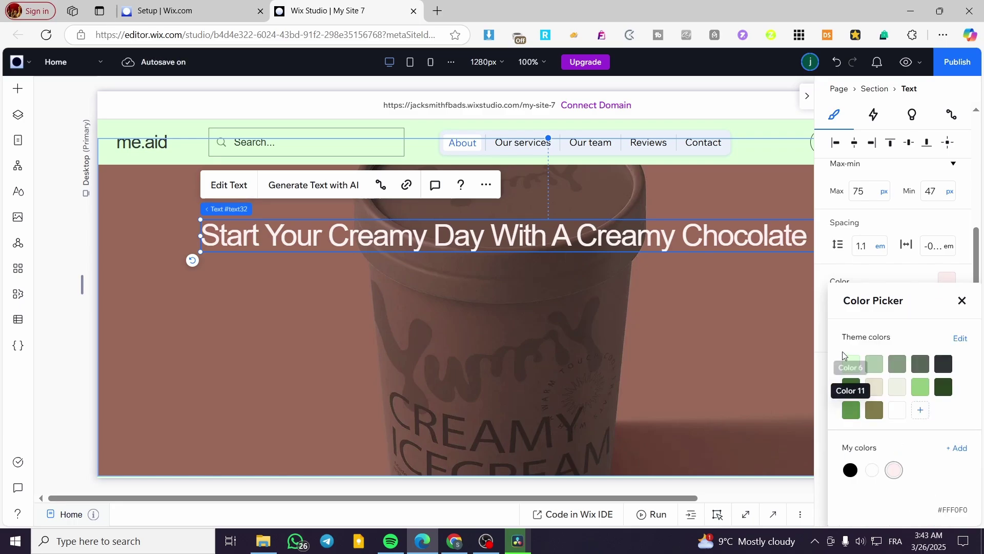
left_click(962, 301)
left_click(451, 293)
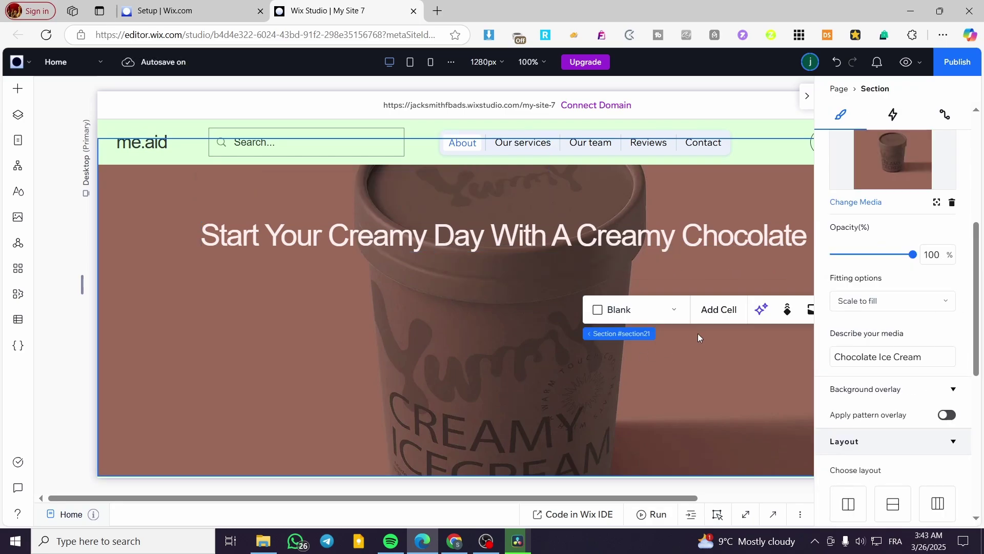
Move the "Start Your Creamy Day With A Creamy Chocolate" heading slightly higher in the ice cream section.
left_click(807, 97)
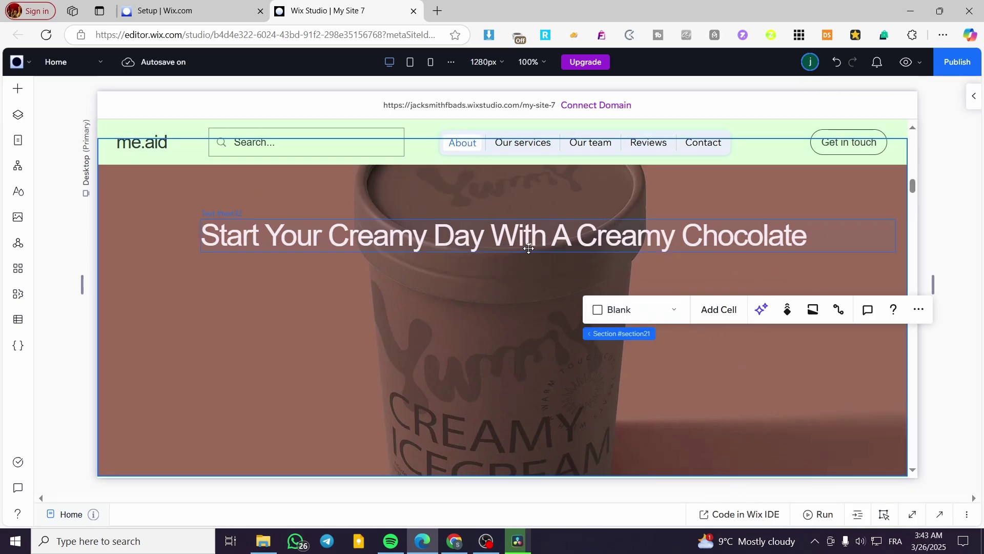
left_click(499, 239)
scroll(512, 266, "down", 1)
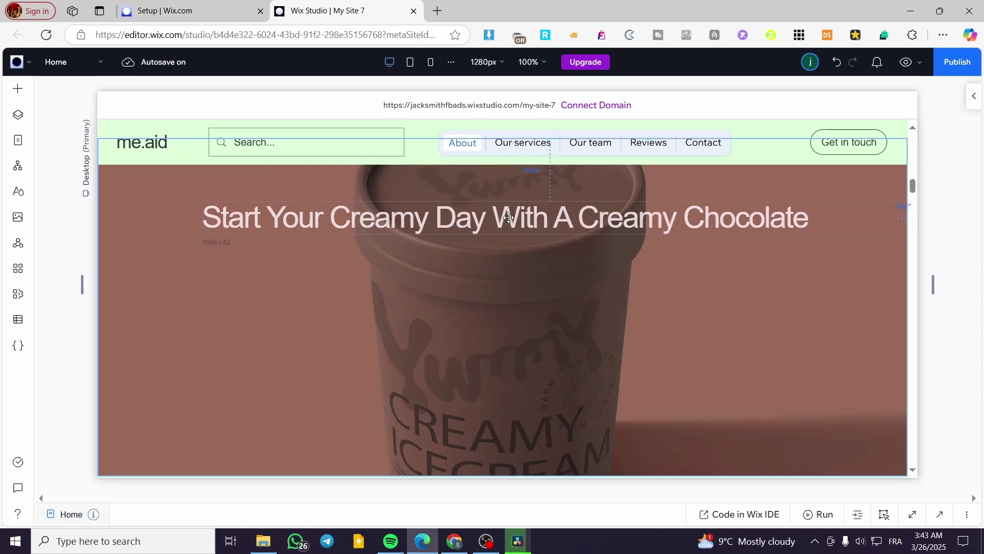
scroll(519, 280, "up", 3)
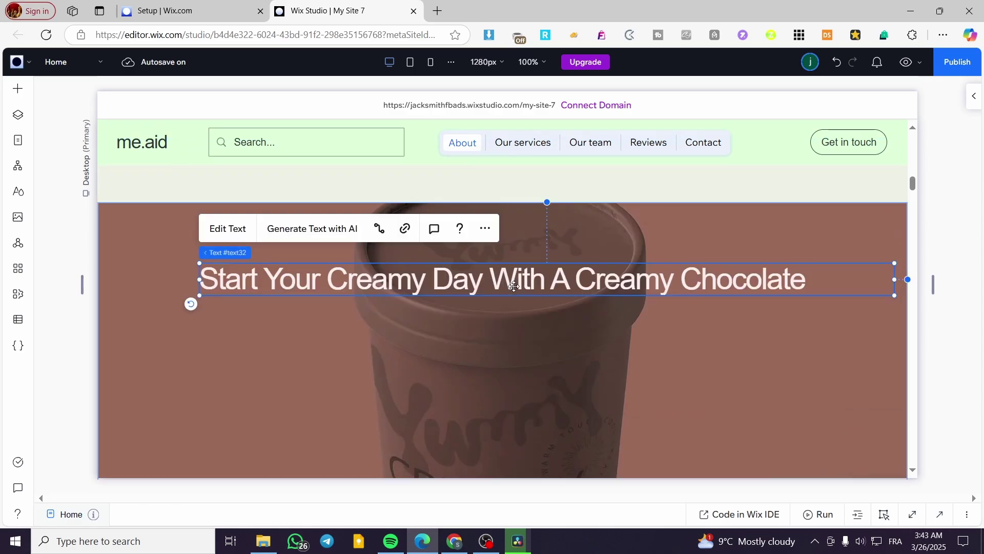
left_click_drag(514, 281, 516, 277)
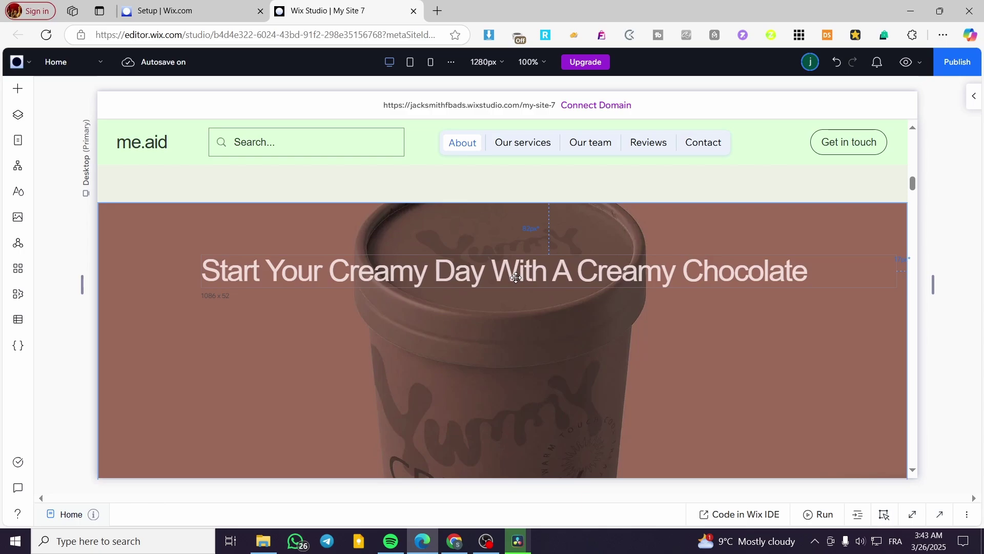
left_click_drag(516, 277, 514, 277)
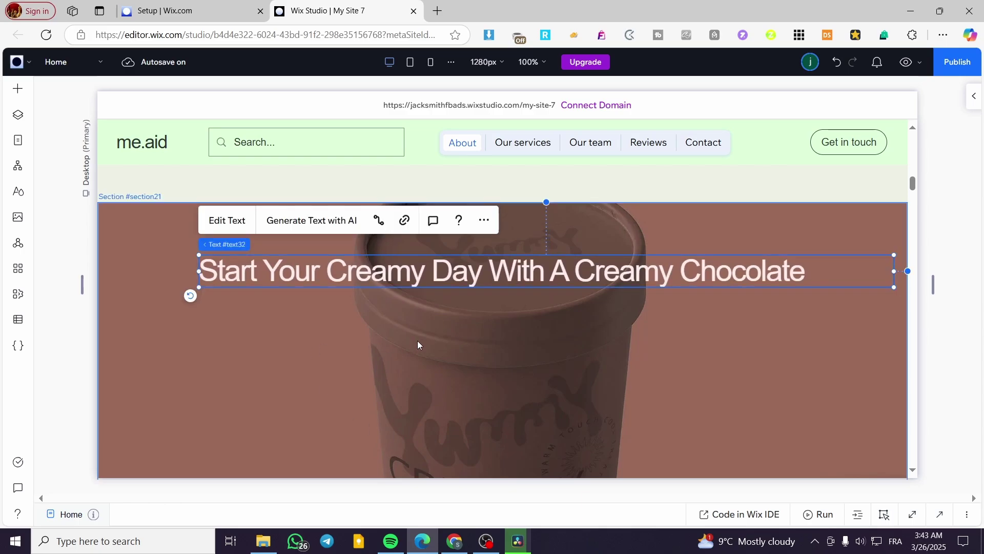
Add a Paragraph 1 text element to the ice cream section, below the heading.
scroll(417, 340, "down", 3)
left_click(17, 89)
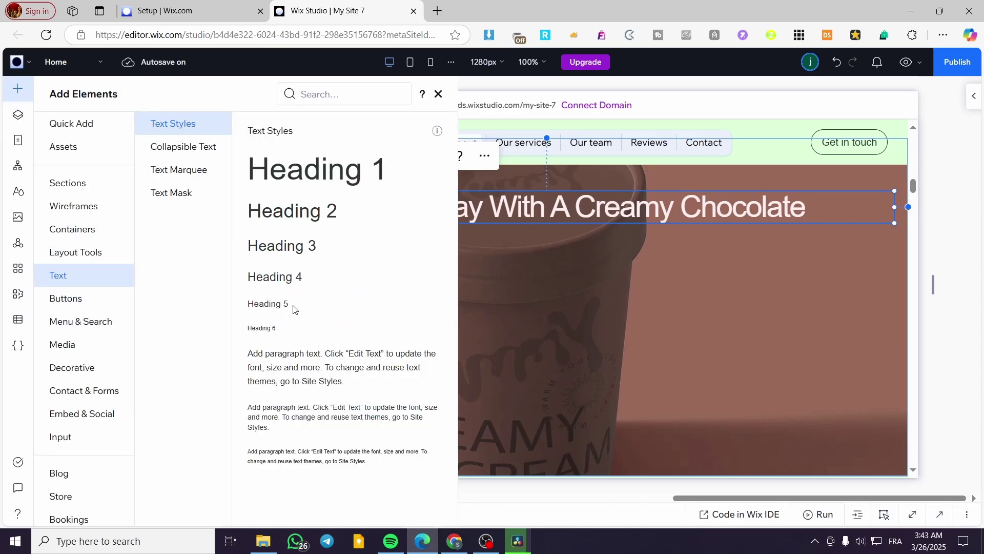
left_click(350, 369)
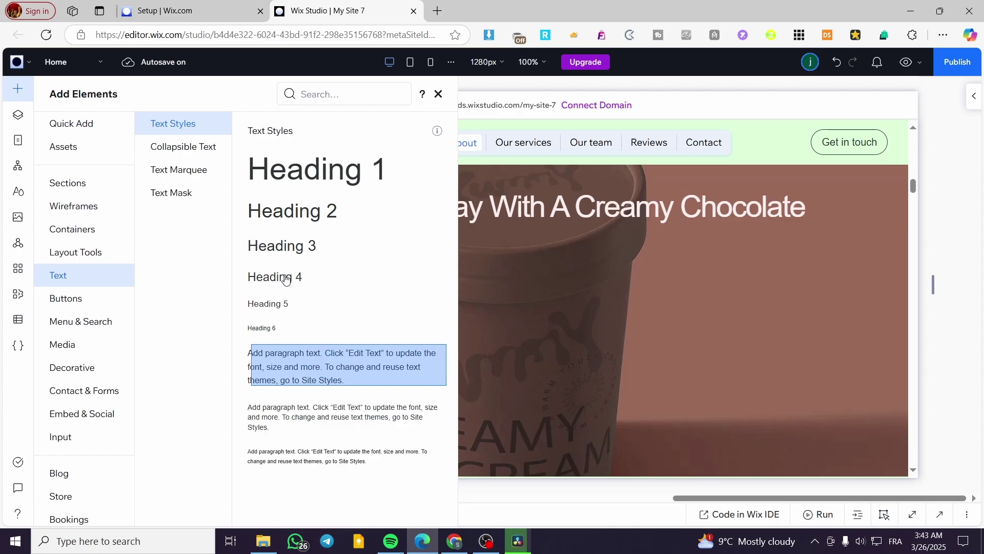
left_click_drag(313, 251, 392, 323)
Resize the paragraph to two lines of text about 668 px wide and center it horizontally in the section.
left_click_drag(534, 322, 814, 327)
left_click_drag(555, 306, 518, 286)
left_click_drag(775, 288, 602, 286)
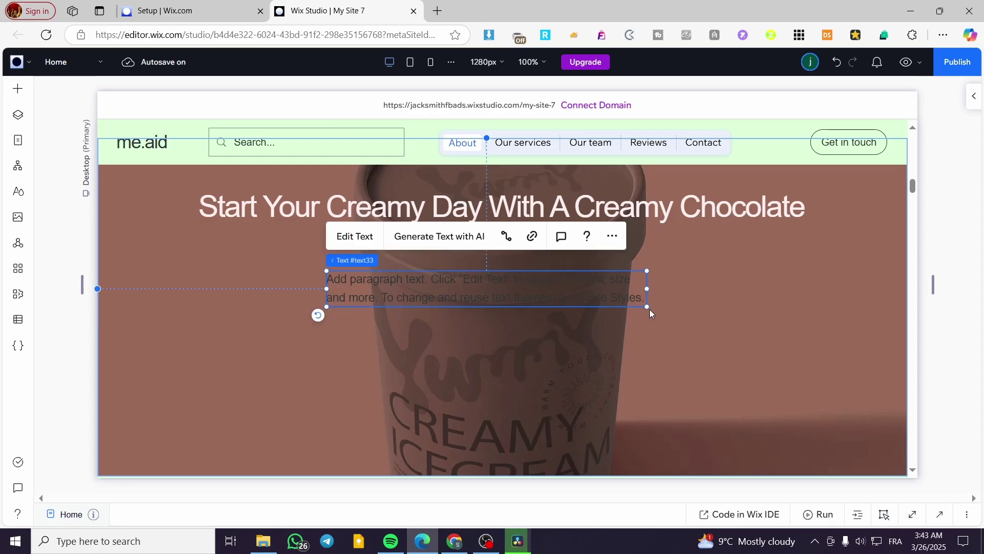
left_click_drag(650, 309, 774, 390)
left_click_drag(606, 285, 562, 287)
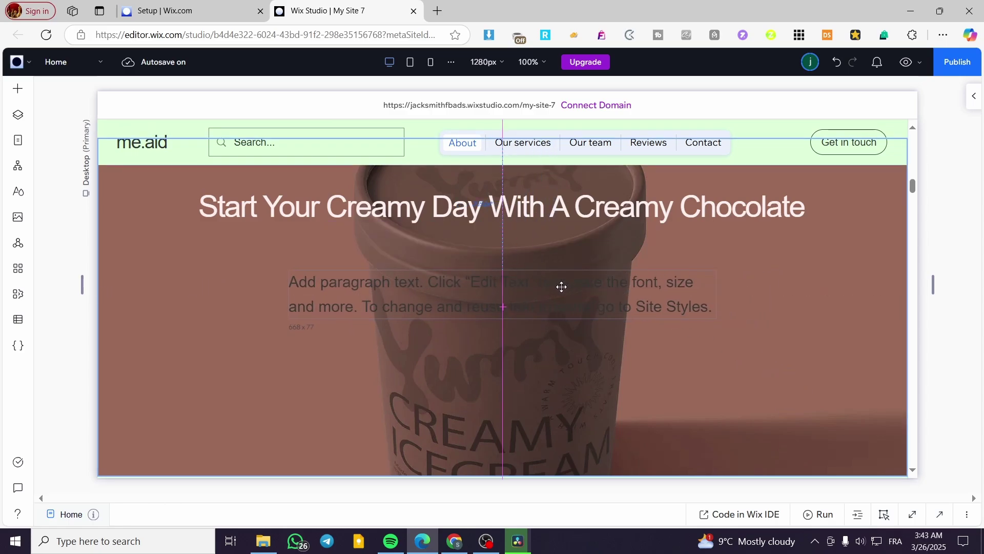
Set the paragraph's text color to the saved white, #FFFFFF.
left_click(521, 290)
double_click(520, 292)
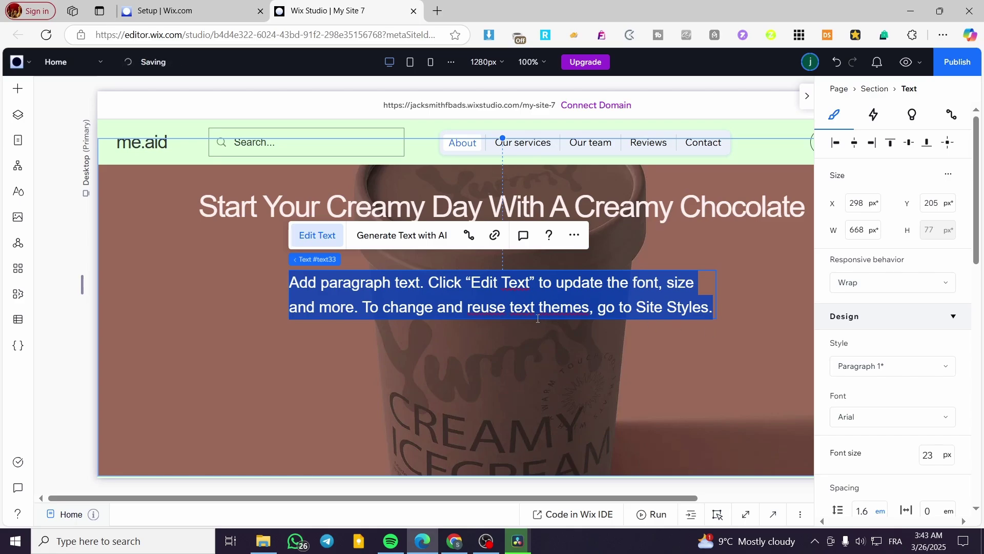
scroll(538, 319, "down", 1)
scroll(897, 334, "down", 3)
left_click(953, 422)
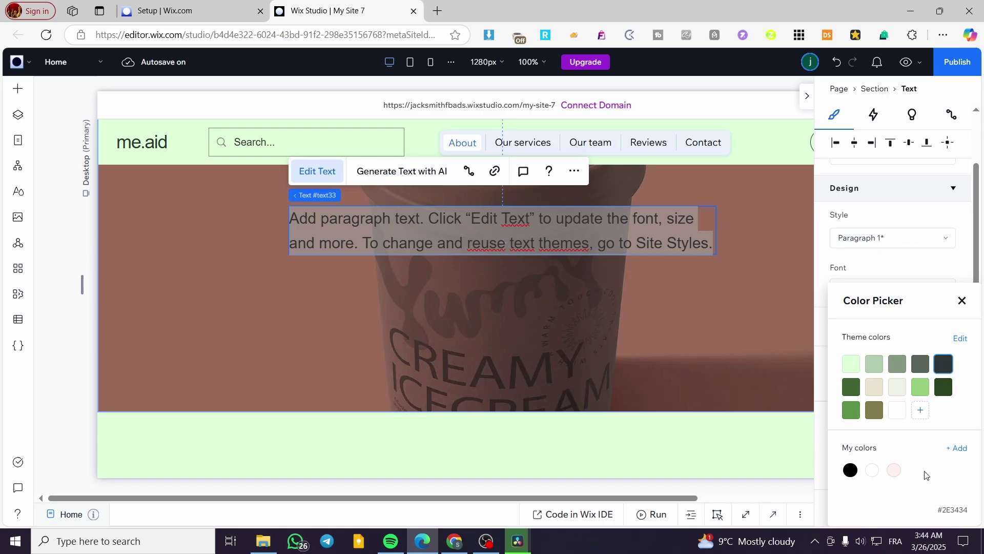
left_click(872, 471)
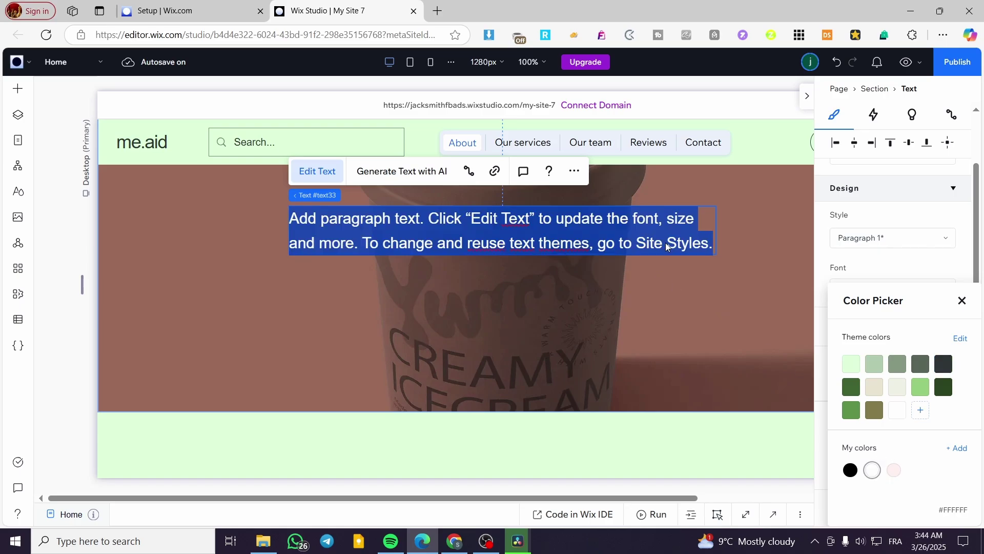
key("Escape")
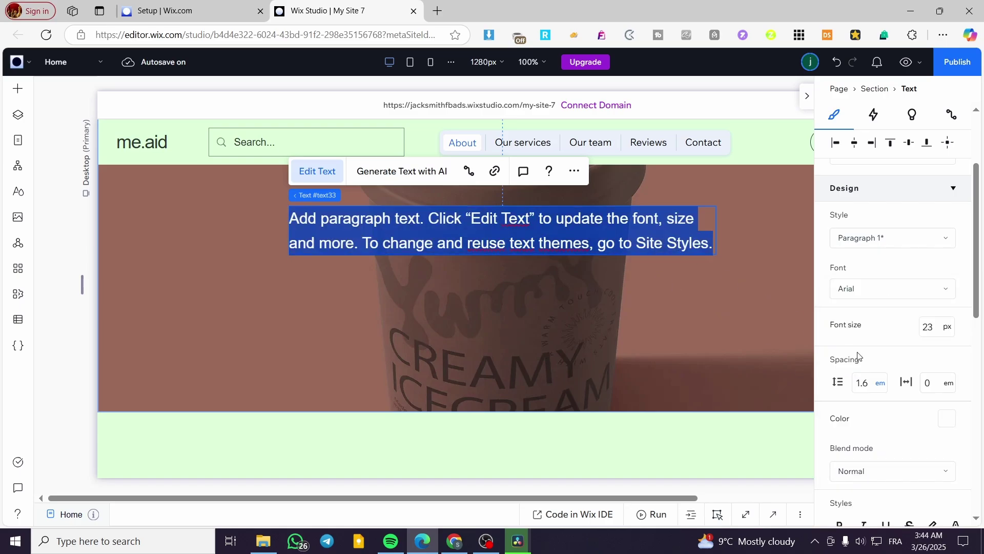
scroll(834, 241, "up", 2)
key("Escape")
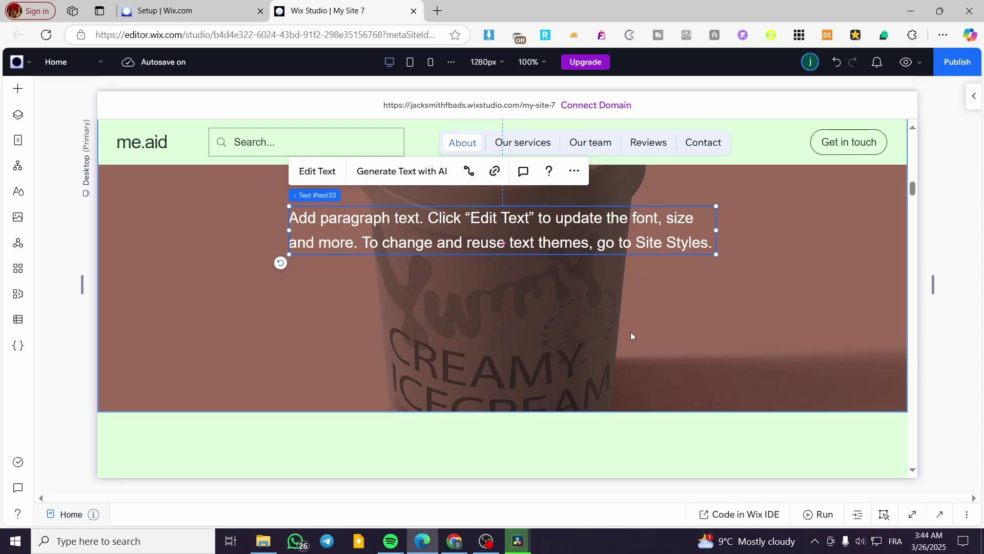
Replace the paragraph's placeholder with "Get your Creamy Chocolate today and get our exclusive offer of joining the club of everyday Chocolate".
double_click(591, 221)
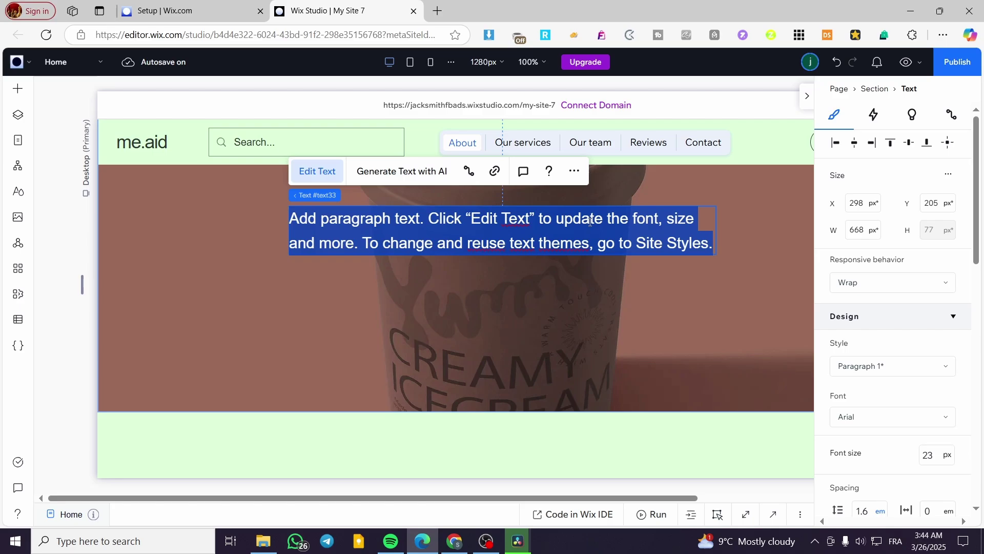
type("Get youe")
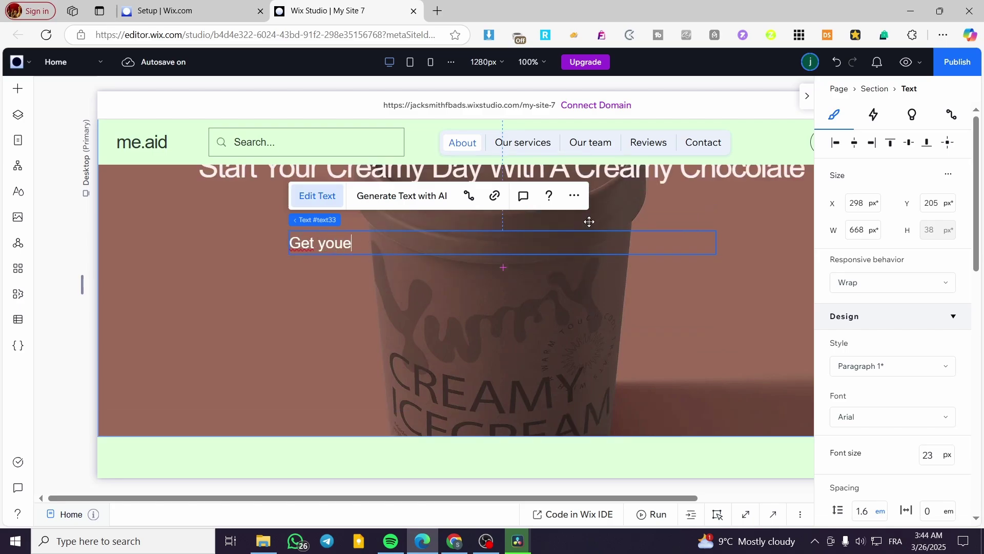
key("BackSpace")
type("r Creamy Choco")
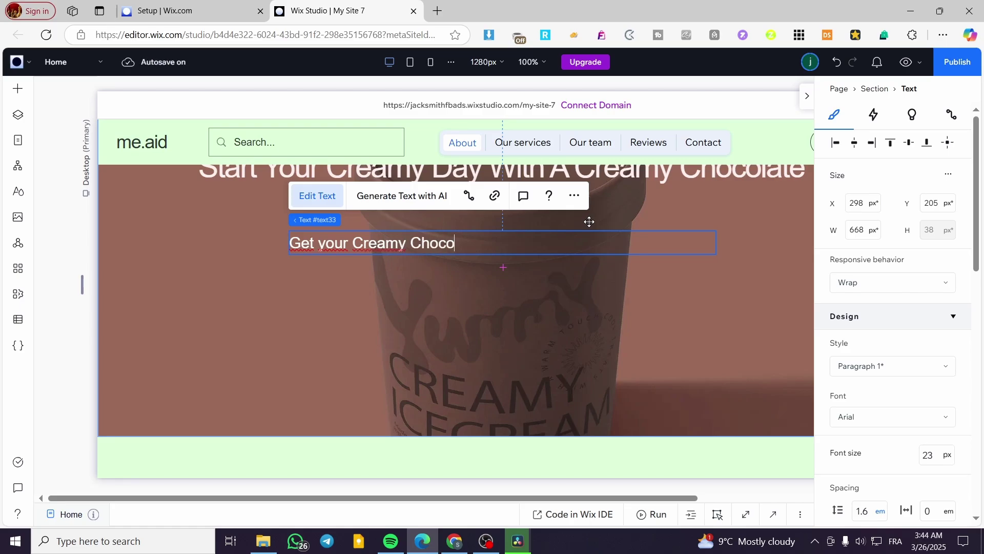
type("lot")
key("BackSpace")
type("ate today ")
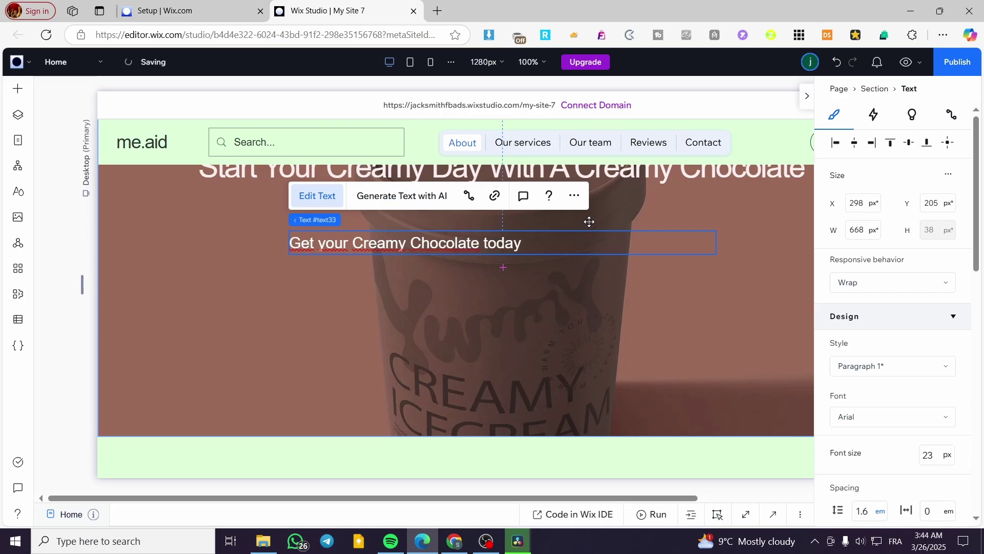
type("and g")
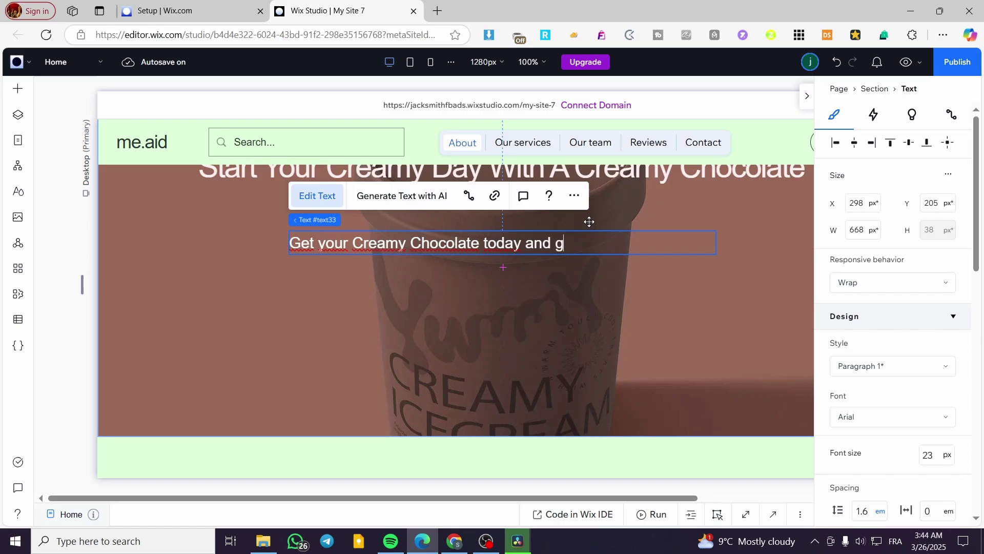
type("et the o")
key("BackSpace")
key("BackSpace")
key("BackSpace")
key("BackSpace")
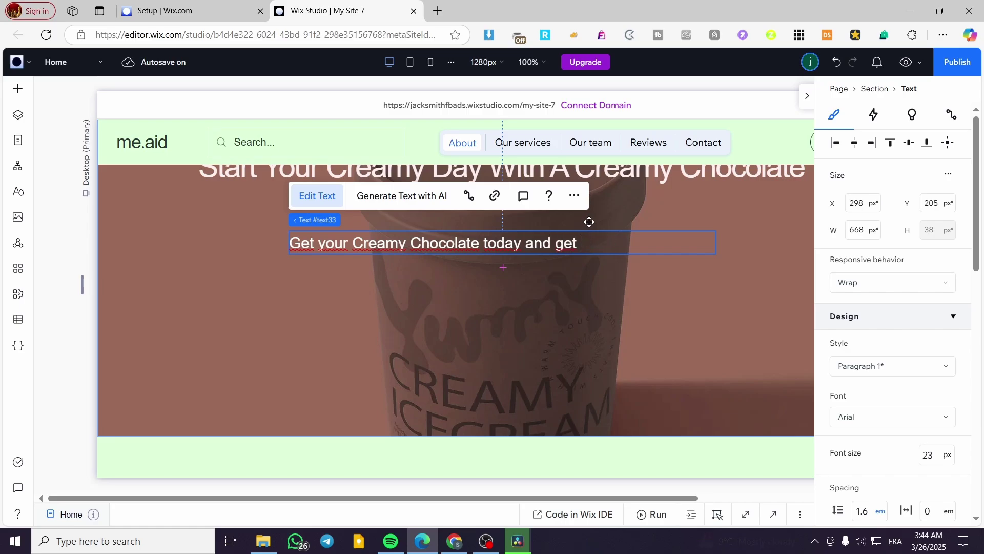
type("ur")
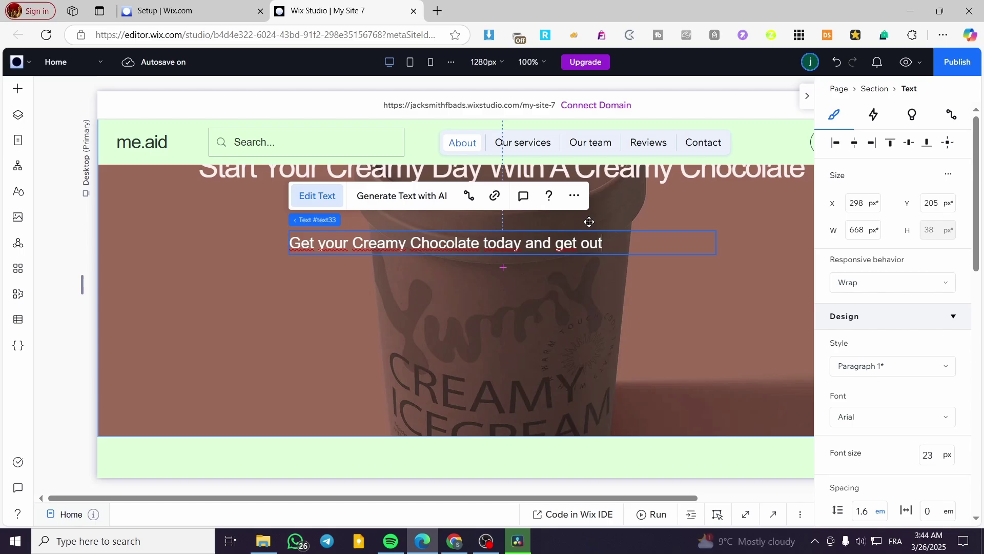
type(" e")
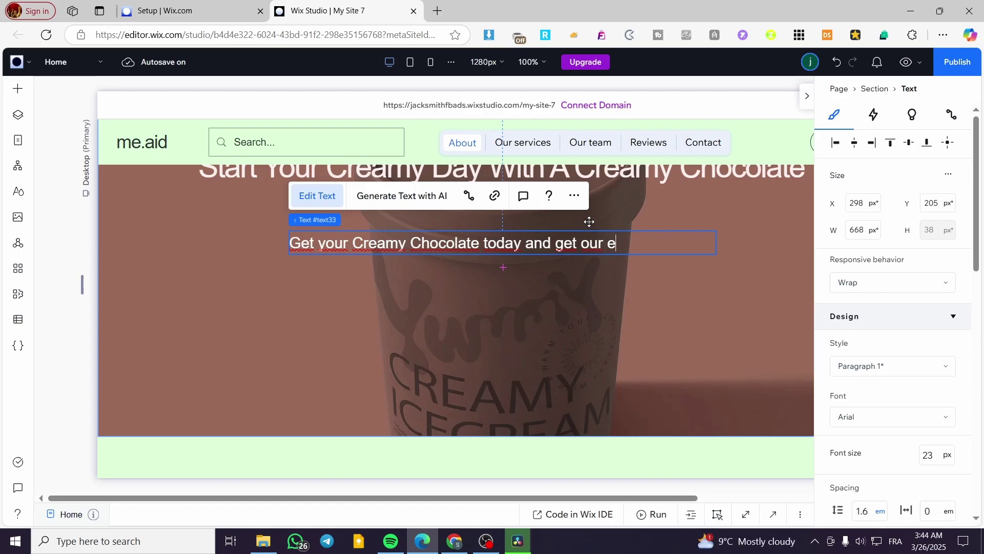
type("xclusive offer of ")
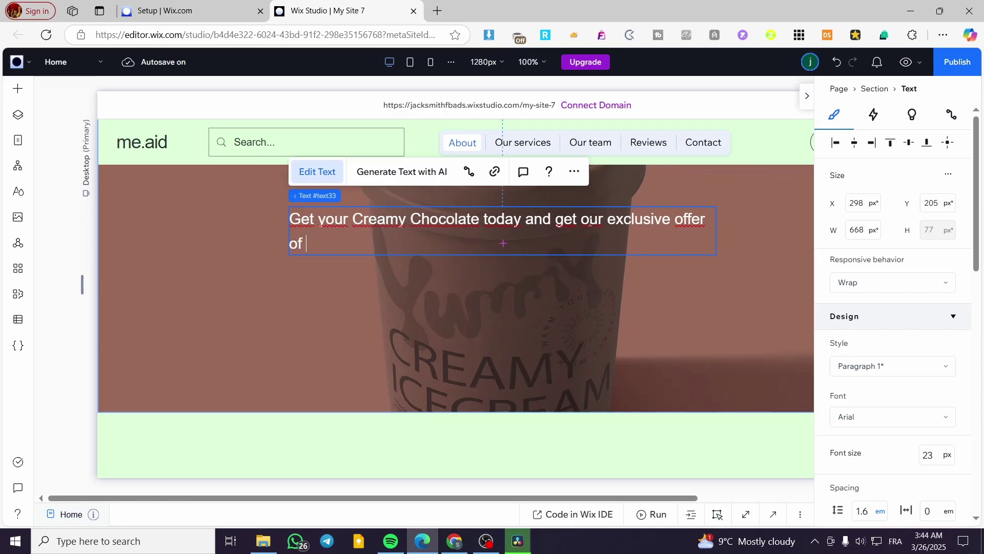
type("joining ")
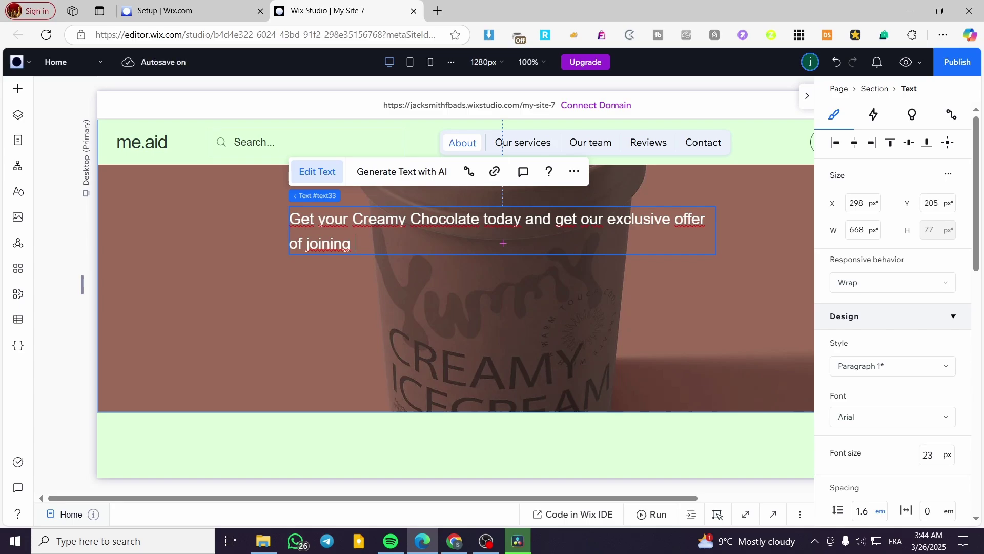
type("the clo")
key("BackSpace")
type("lub of")
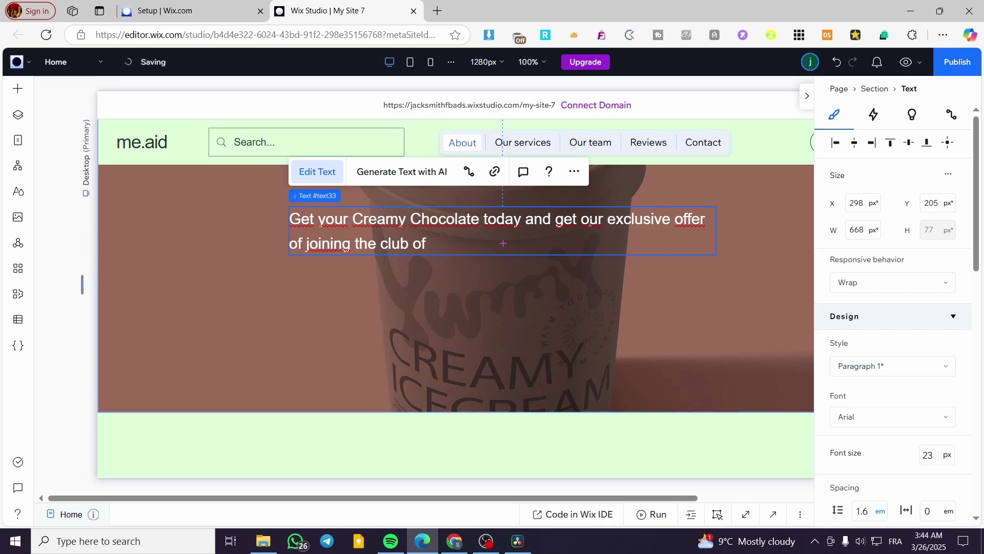
type(" everyda")
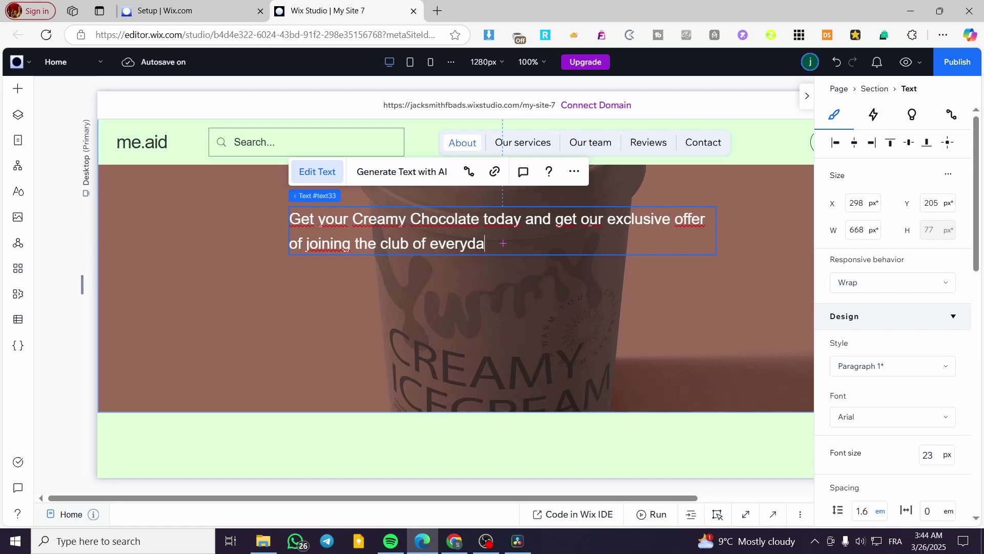
type("y Chhocolate")
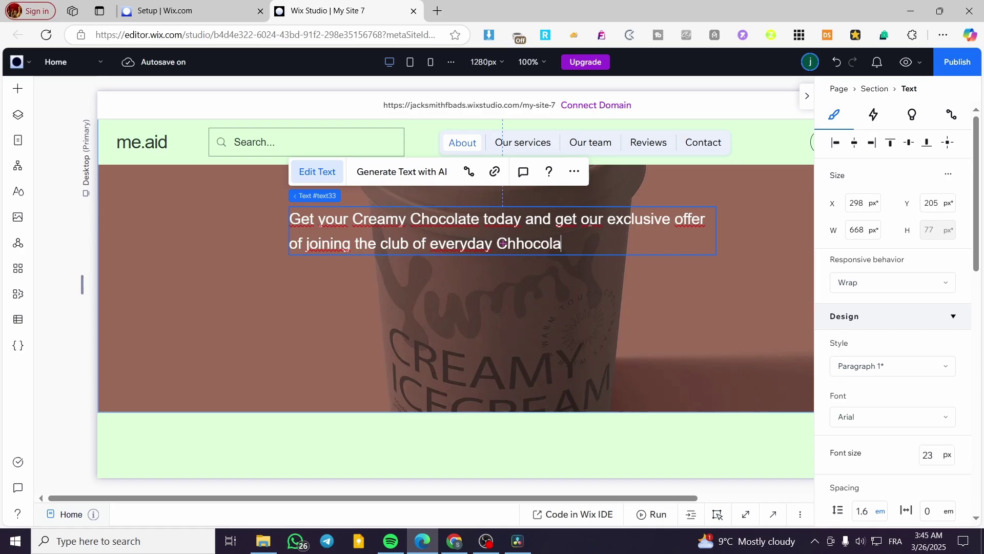
left_click(513, 244)
key("BackSpace")
Capitalize the words "Everyday" and "Club" in the paragraph and finish editing its text.
left_click_drag(439, 245, 435, 245)
type("E")
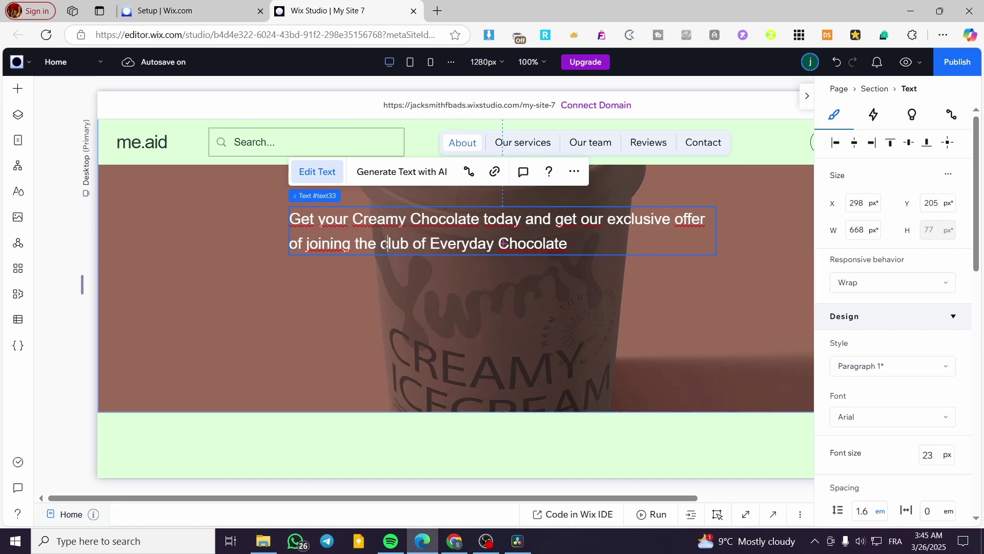
left_click_drag(388, 244, 381, 245)
type("C")
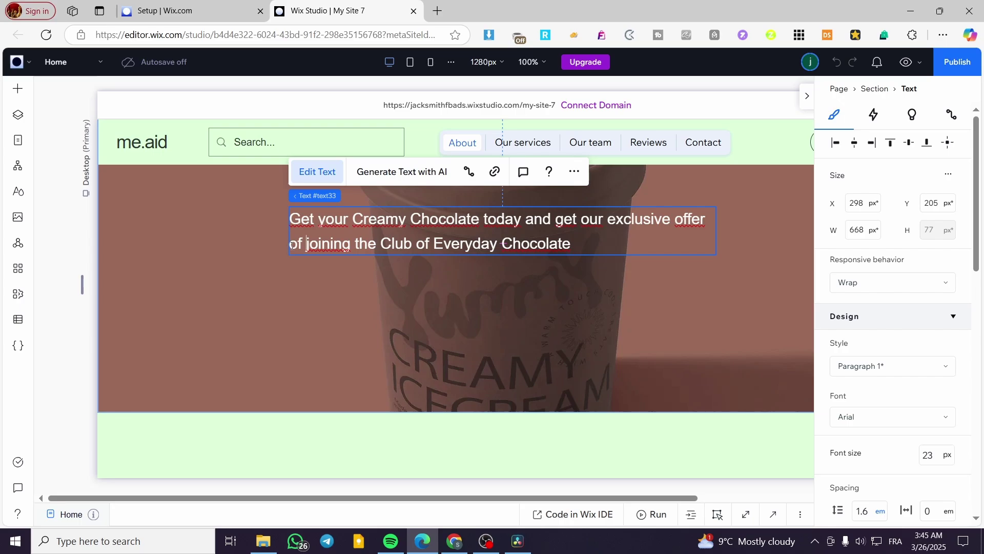
left_click(739, 275)
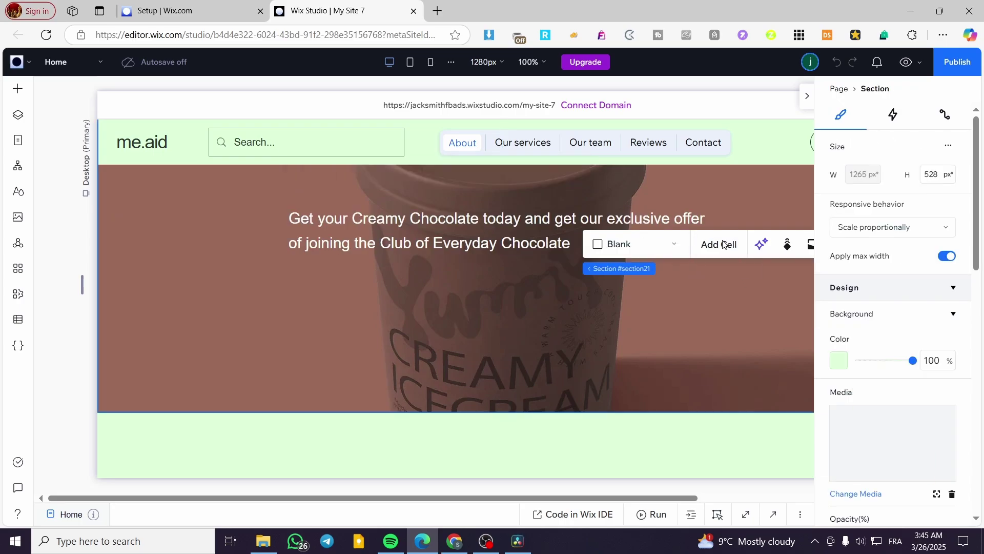
Widen the paragraph box to about 685 px and indent its second line so that it sits centered under the first.
left_click(713, 234)
mouse_move(720, 232)
left_mouse_down()
mouse_move(700, 229)
mouse_move(727, 232)
left_mouse_up()
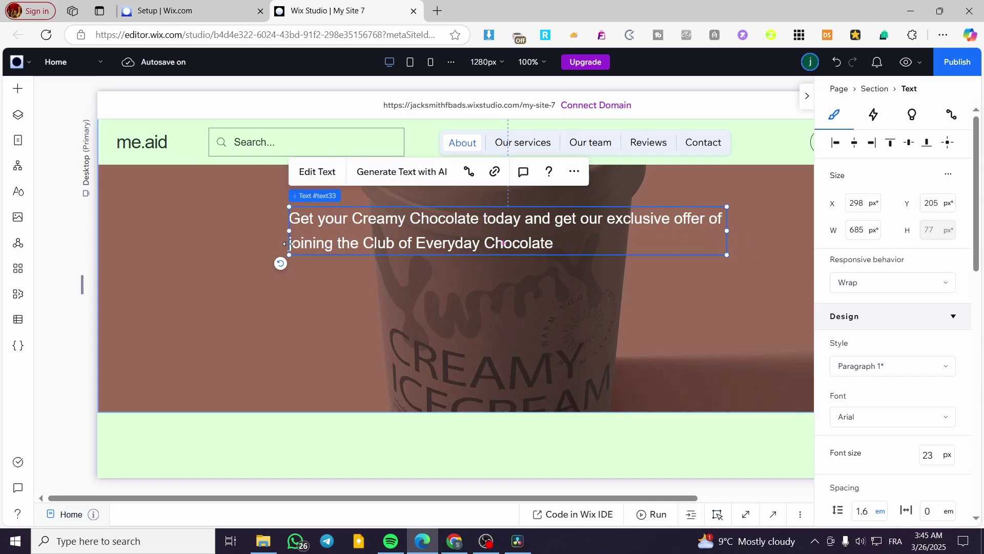
double_click(302, 243)
left_click(306, 244)
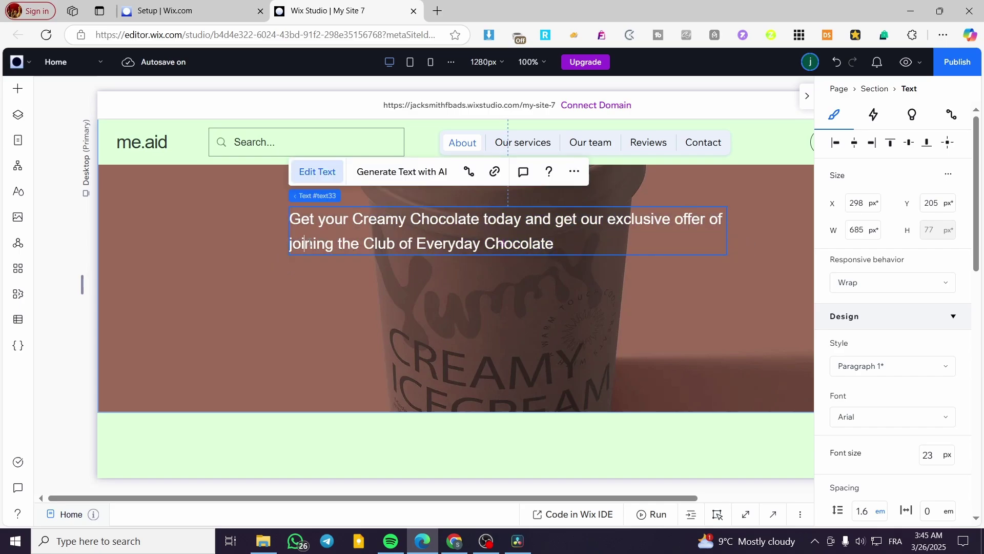
key("Home")
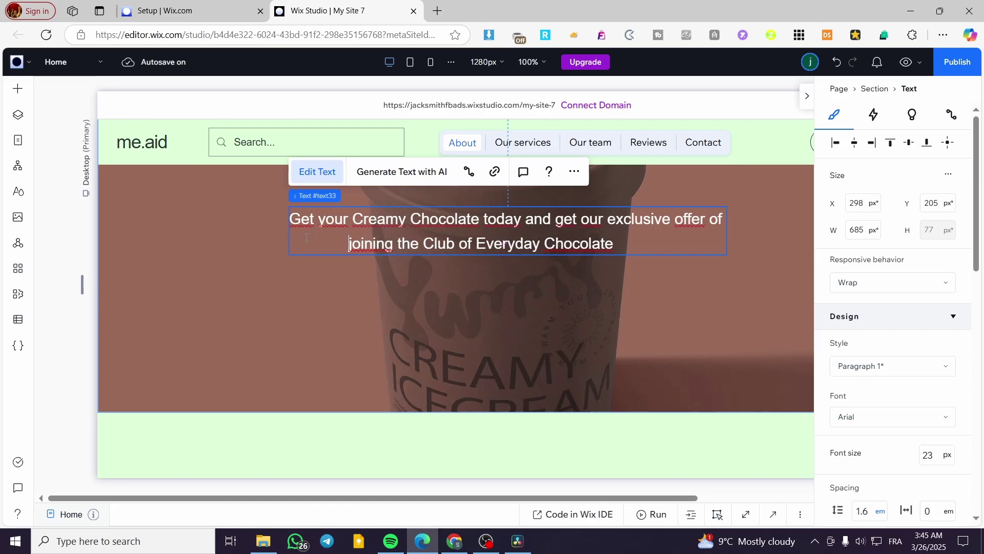
left_click(287, 316)
Move the paragraph slightly up, closer to the heading.
scroll(269, 345, "up", 3)
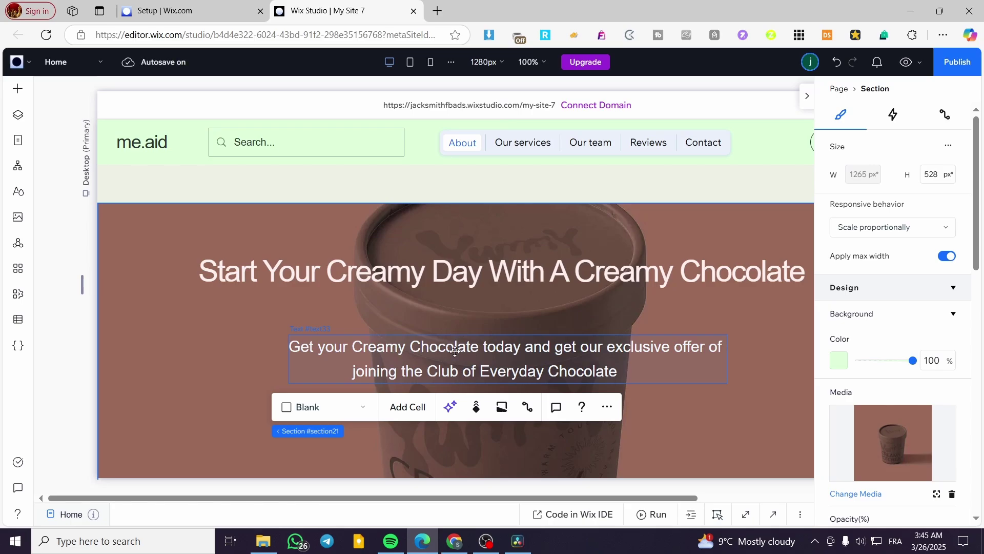
left_click_drag(456, 351, 455, 339)
left_click(193, 363)
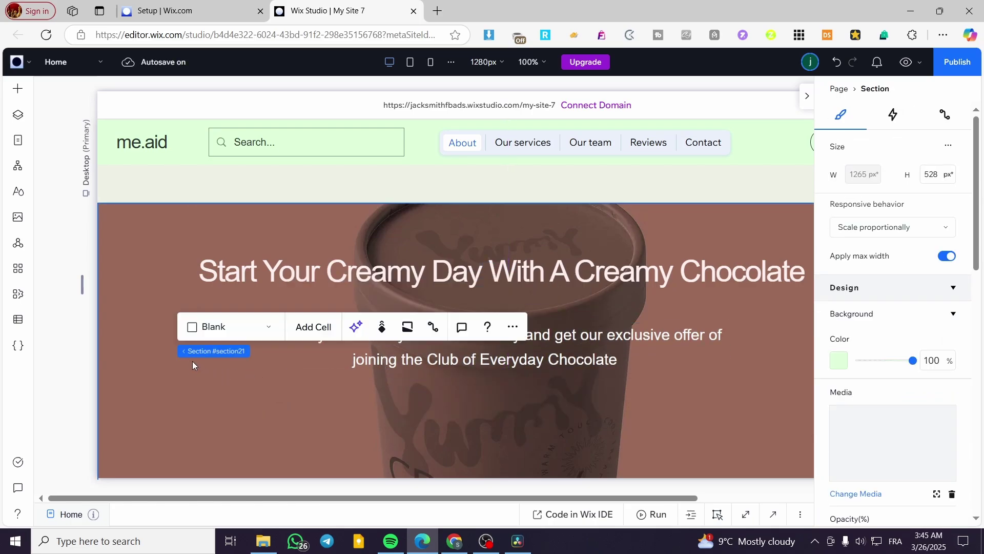
Add the basic "Add to Cart" button to the ice cream section, centered below the paragraph.
left_click(807, 96)
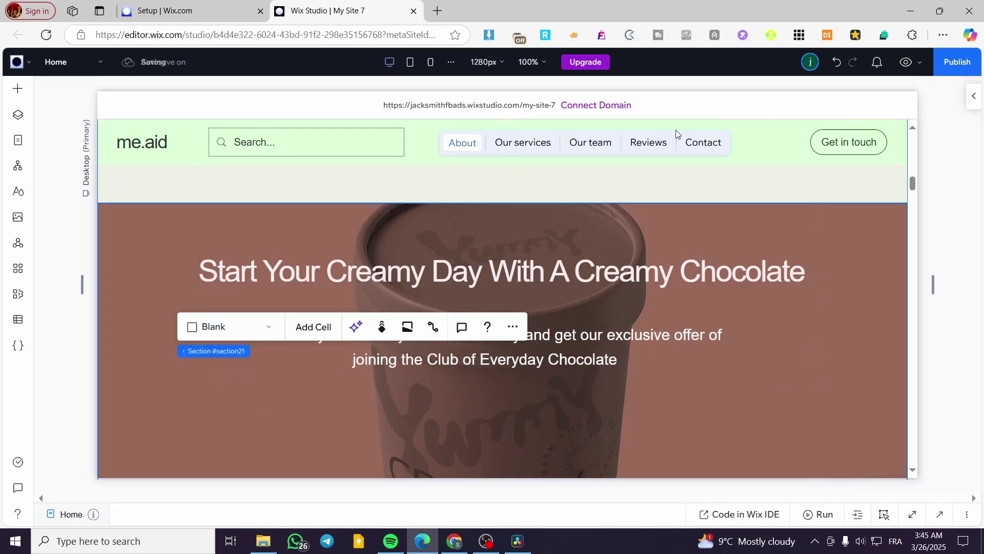
left_click(12, 92)
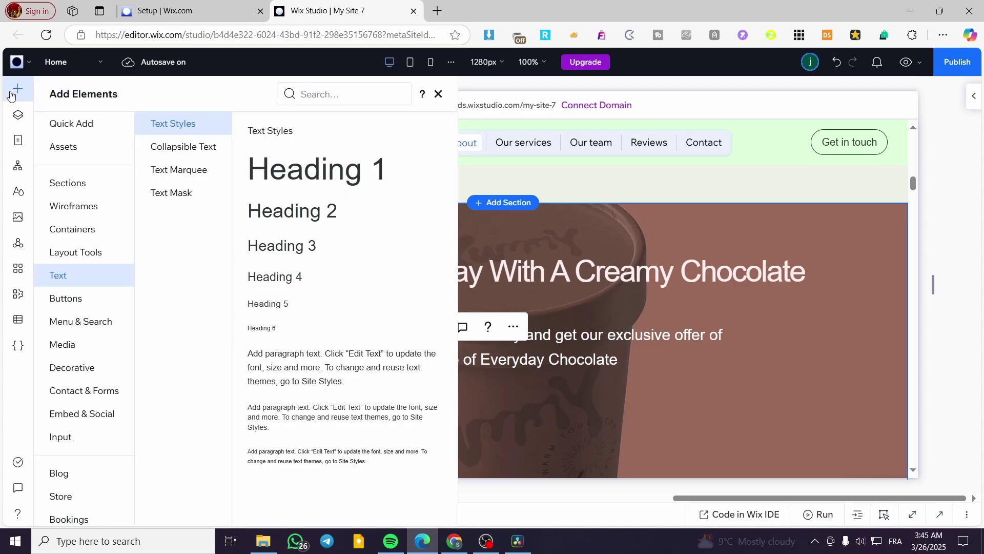
left_click(70, 299)
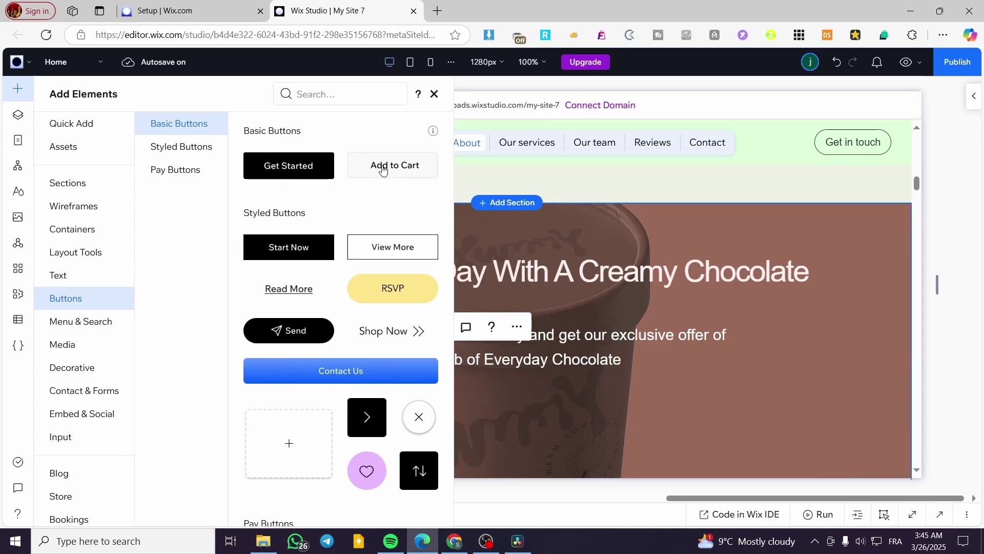
left_click_drag(382, 171, 490, 416)
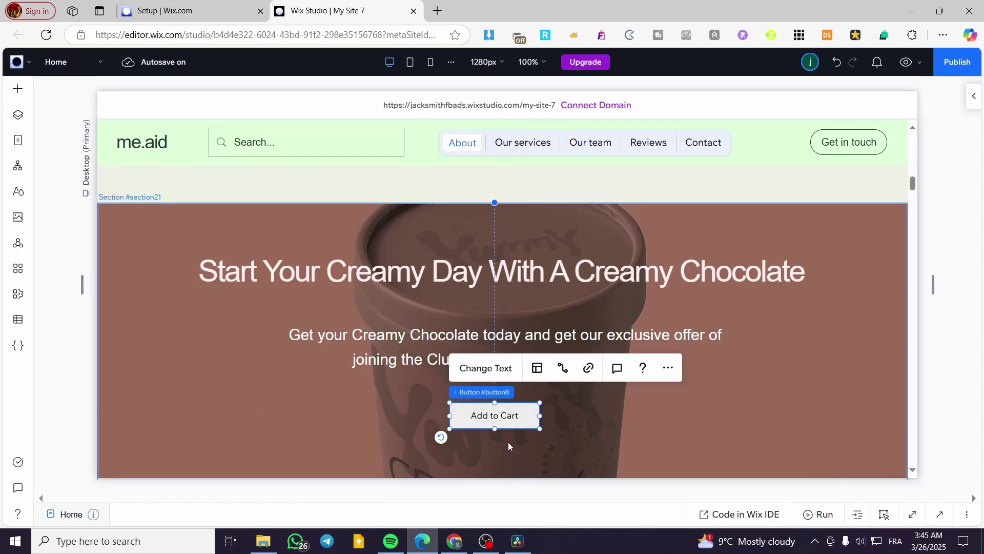
Change the new button's text to "Get it Now".
left_click(506, 369)
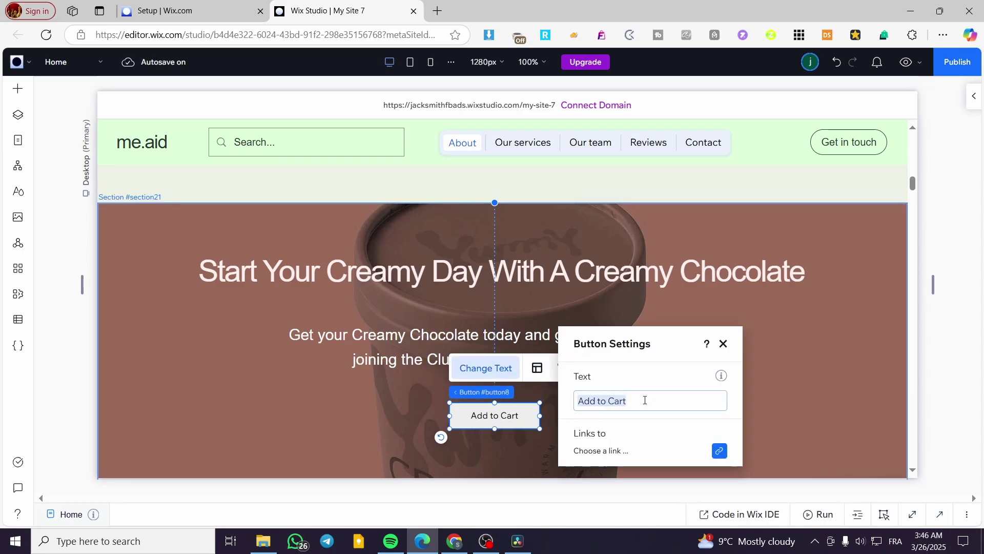
type("Bu")
key("BackSpace")
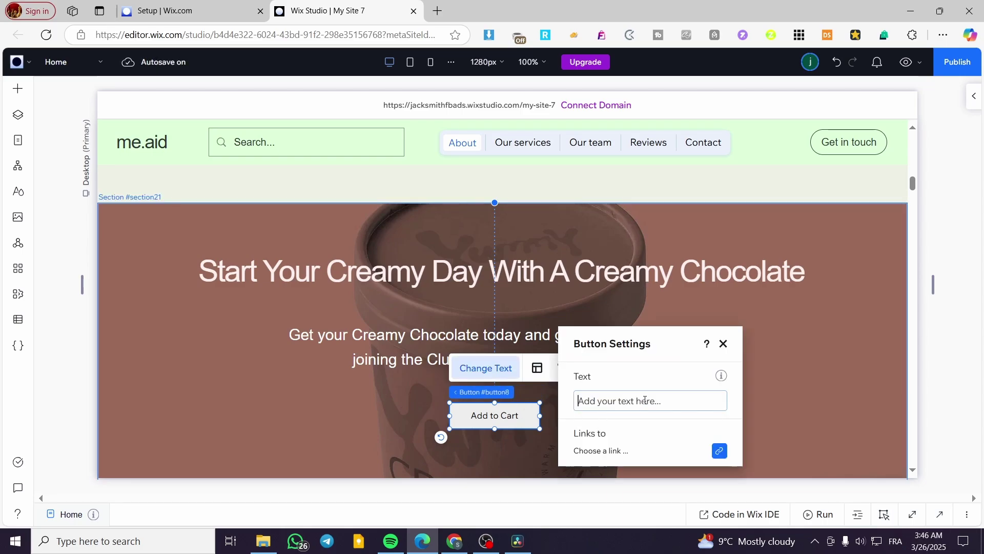
type("Get it")
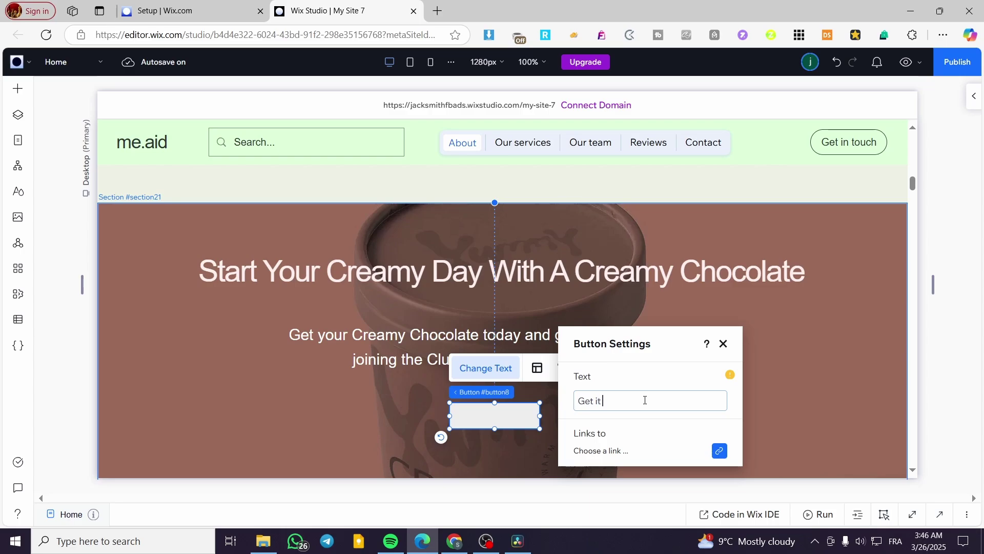
type(" Now")
left_click(789, 416)
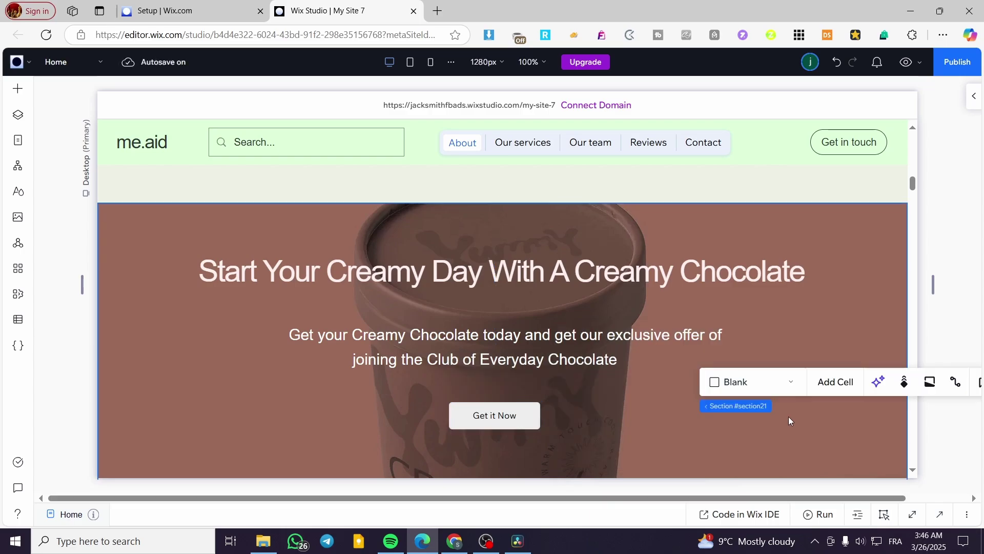
Set the "Get it Now" button's regular background fill to the saved pale pink #FFF0F0.
left_click(478, 415)
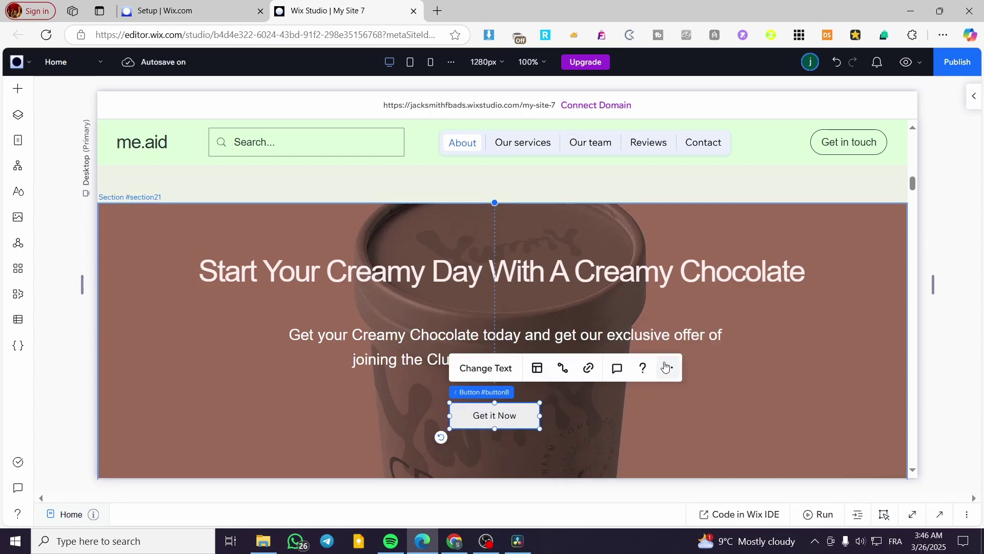
left_click(976, 95)
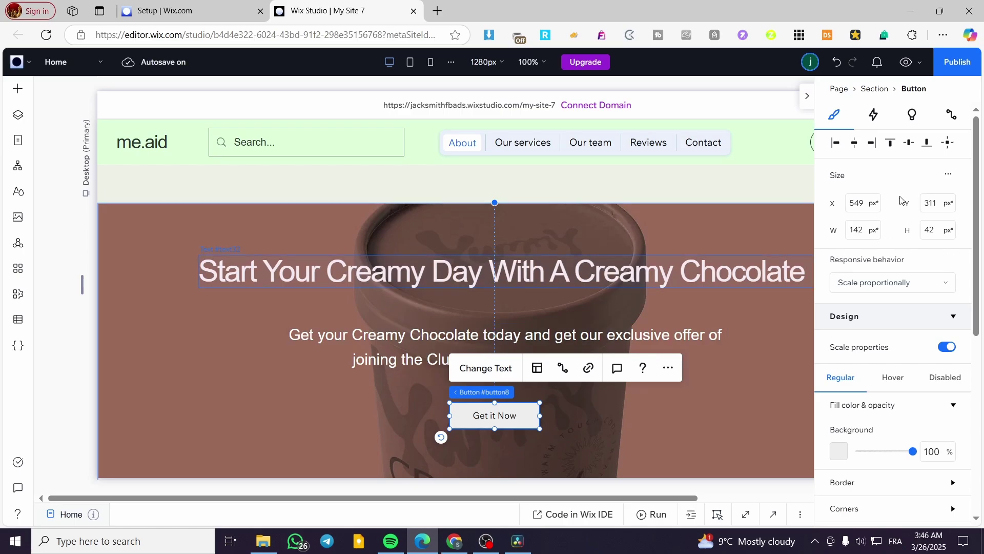
scroll(897, 359, "down", 3)
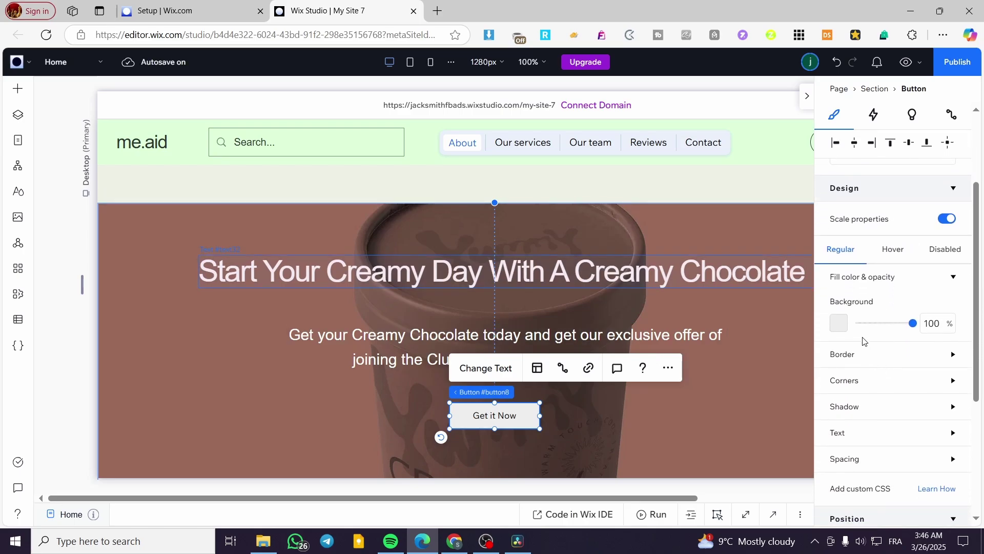
left_click(839, 323)
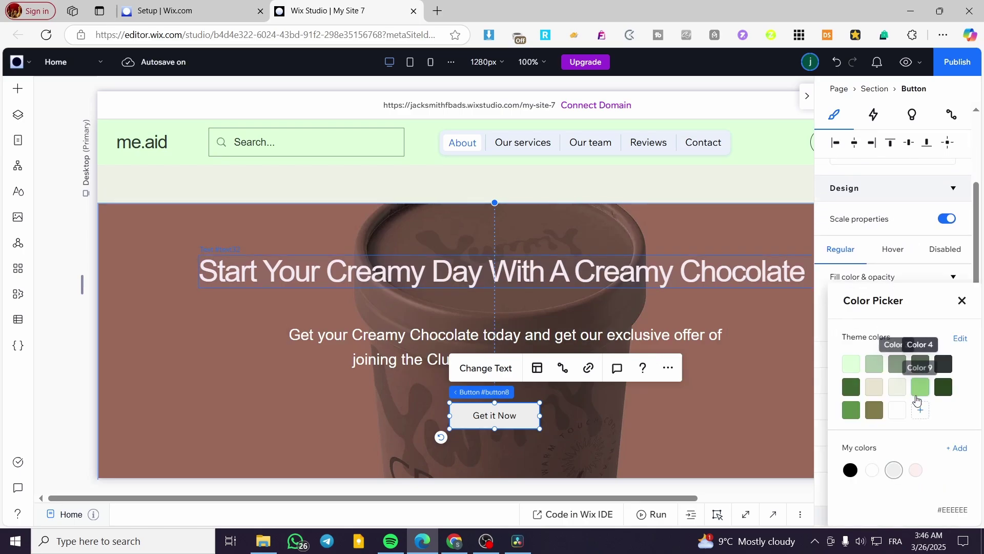
left_click(916, 470)
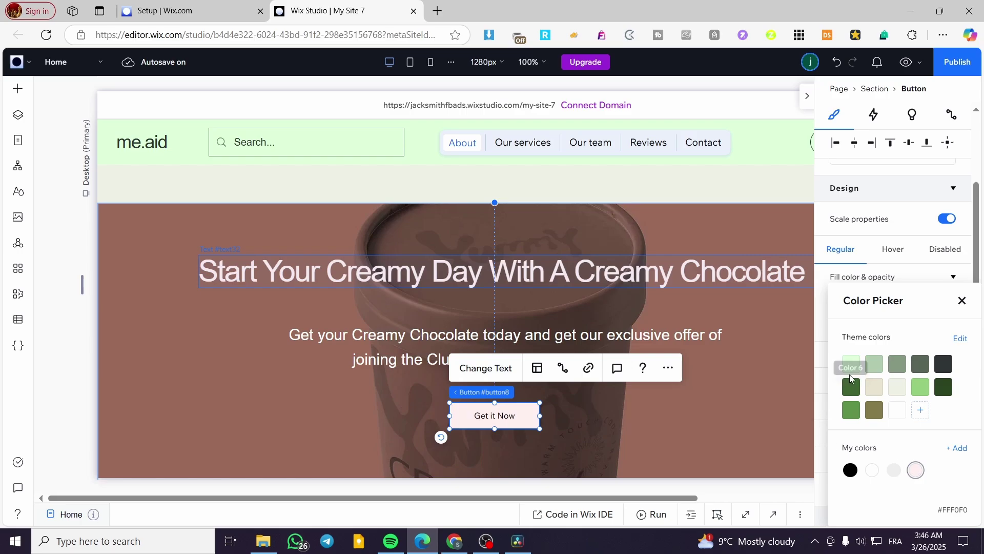
left_click(962, 300)
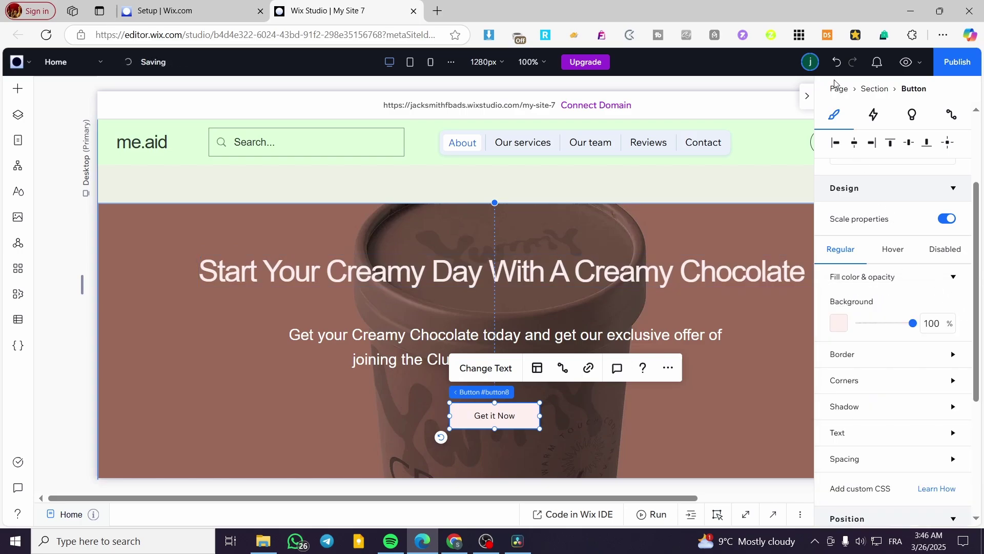
left_click(808, 95)
left_click(817, 360)
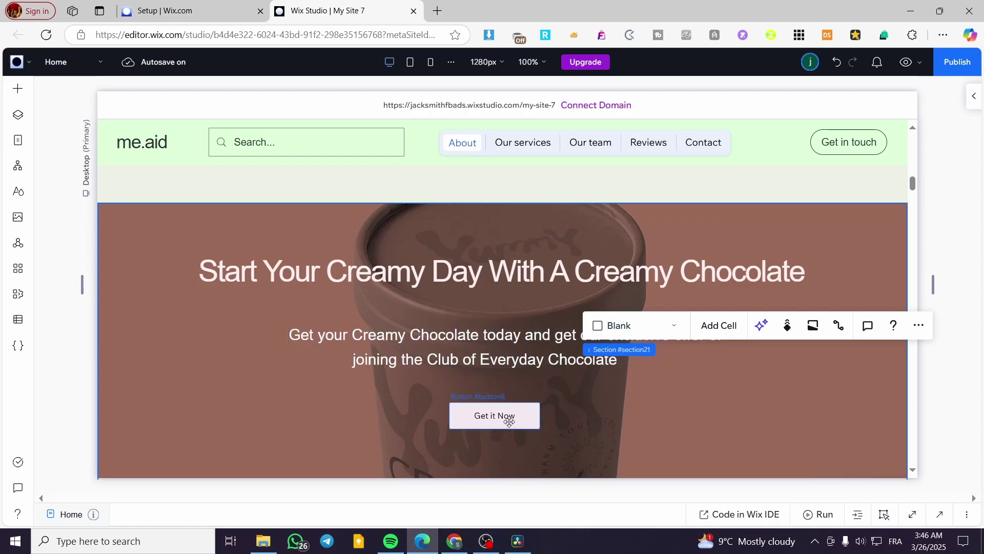
left_click(487, 420)
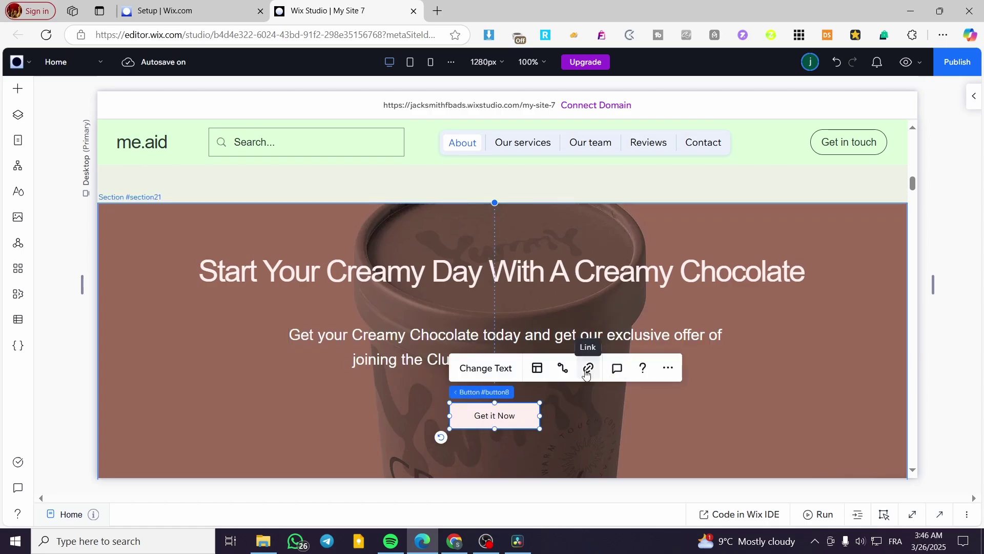
left_click(764, 358)
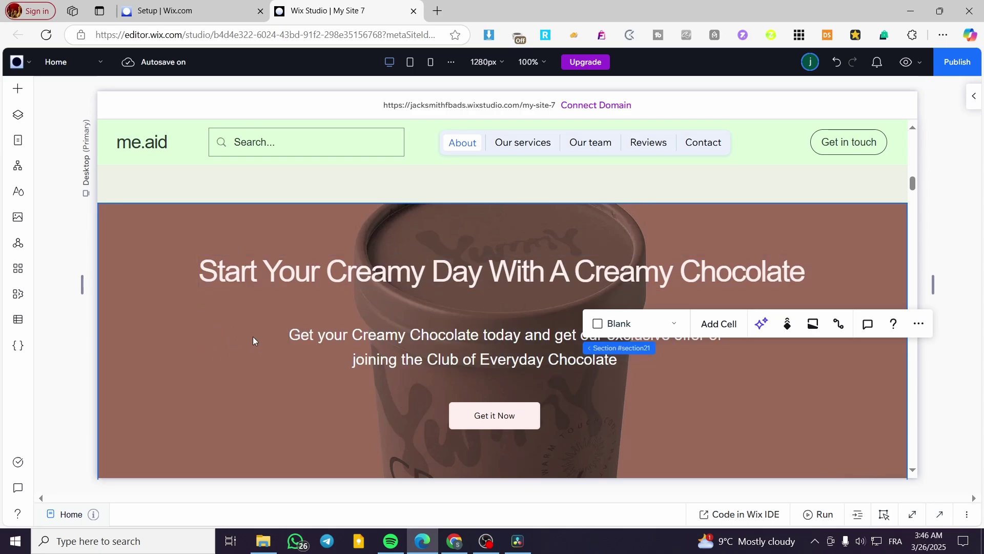
left_click(856, 180)
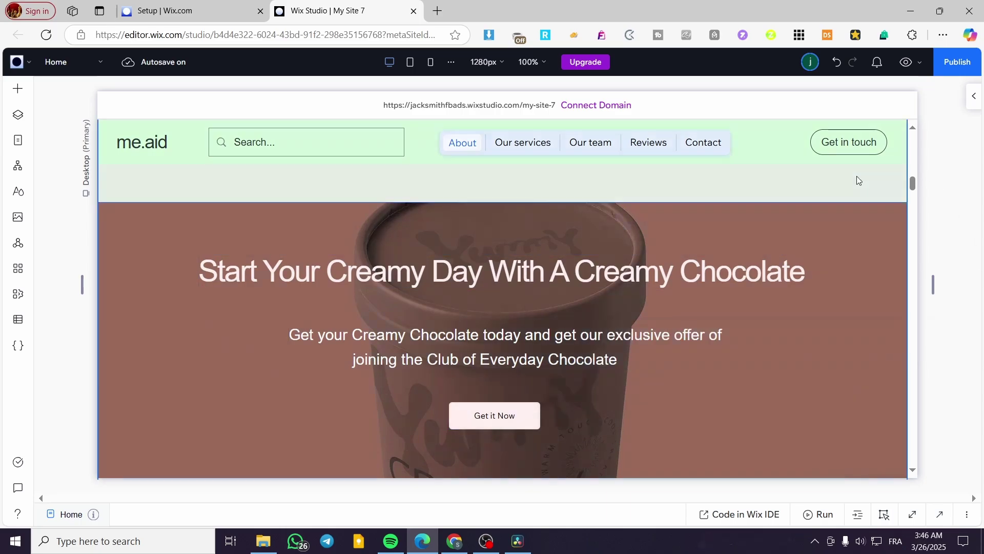